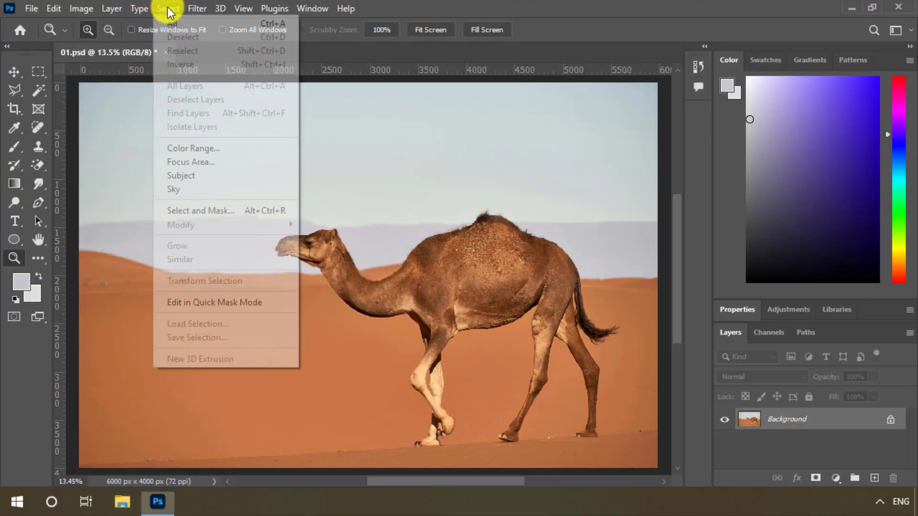
# - Select the camel with Select Subject and subtract the sand patch above its neck from the selection using the Magic Wand
pyautogui.click(206, 176)
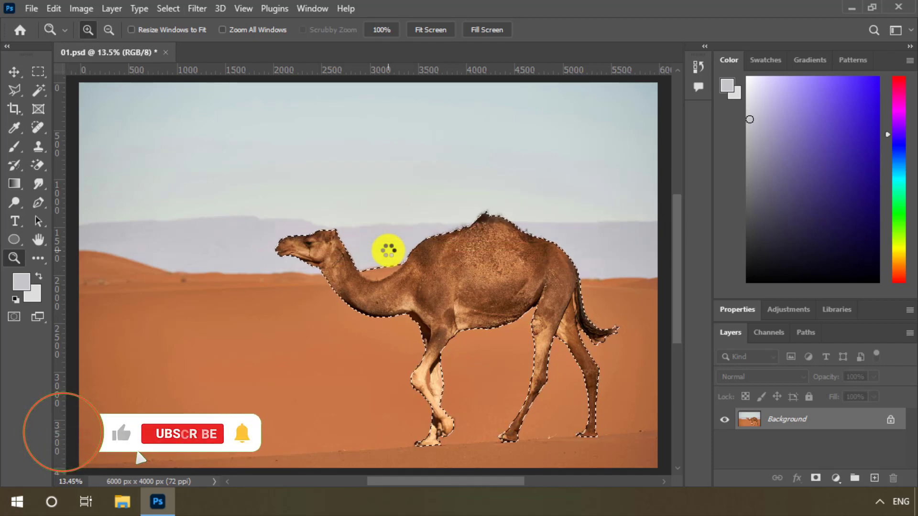
pyautogui.click(369, 262)
pyautogui.click(368, 262)
pyautogui.click(368, 262)
pyautogui.moveTo(414, 348); pyautogui.dragTo(252, 297)
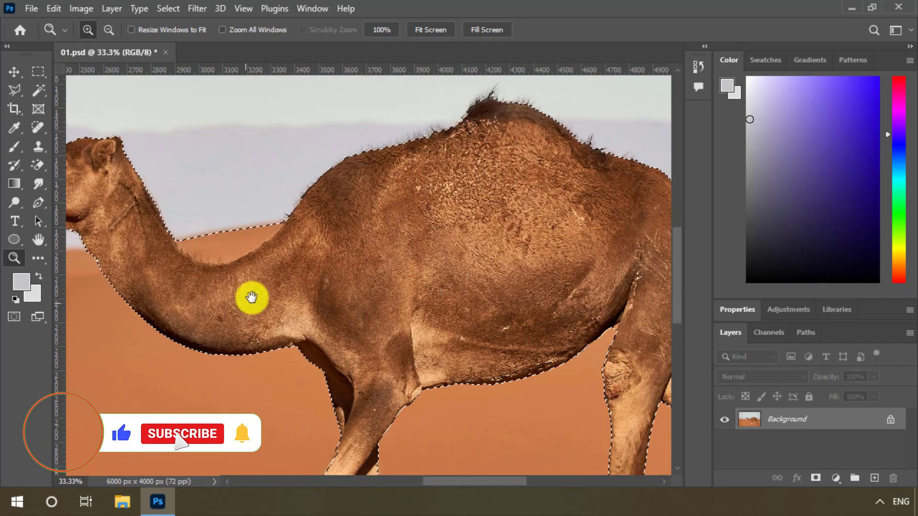
pyautogui.click(261, 268)
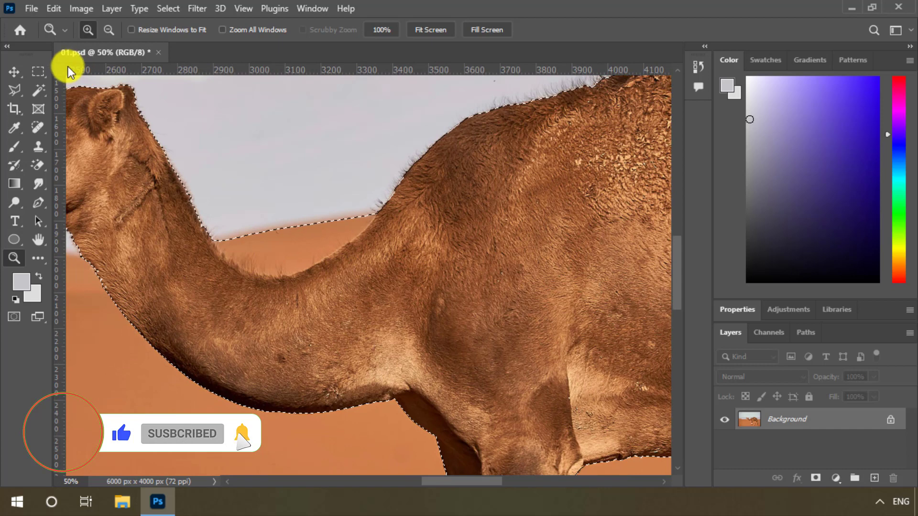
pyautogui.click(42, 92)
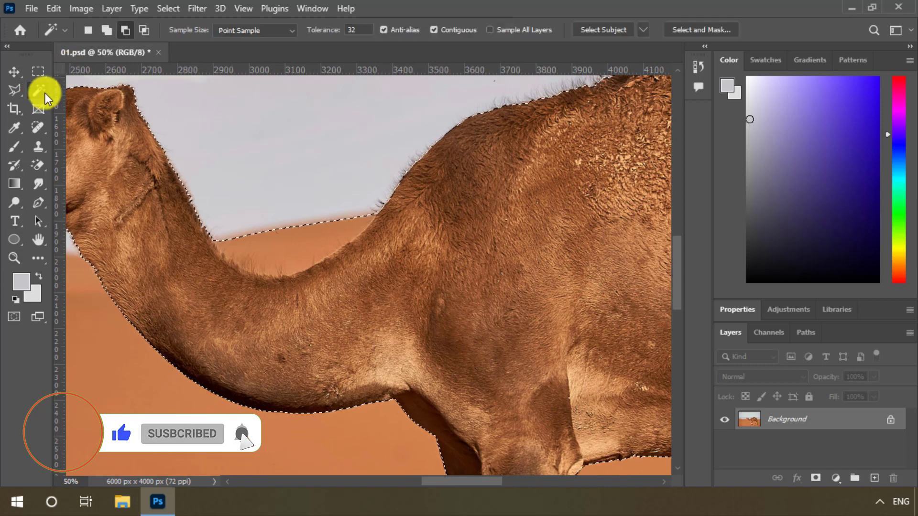
pyautogui.click(302, 245)
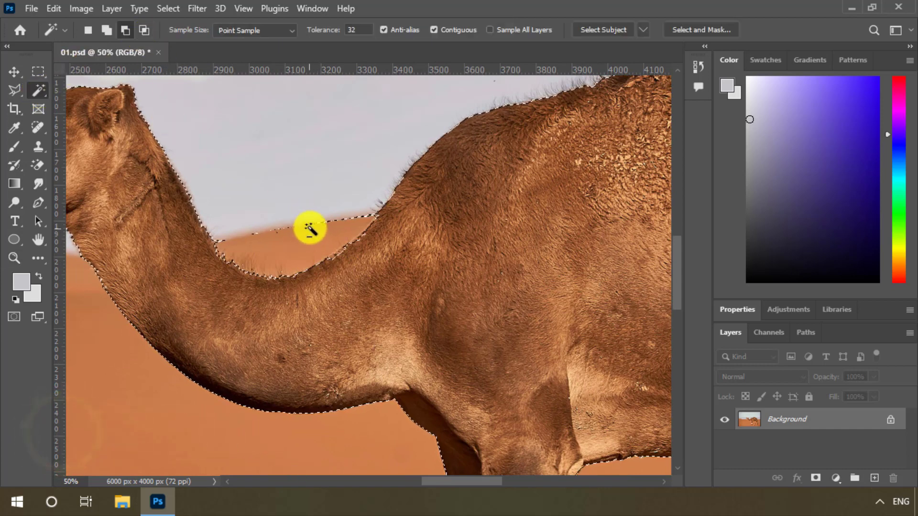
# - Subtract the leftover strip of dune edge above the neck from the selection with the Polygonal Lasso
pyautogui.press('l')
pyautogui.click(376, 218)
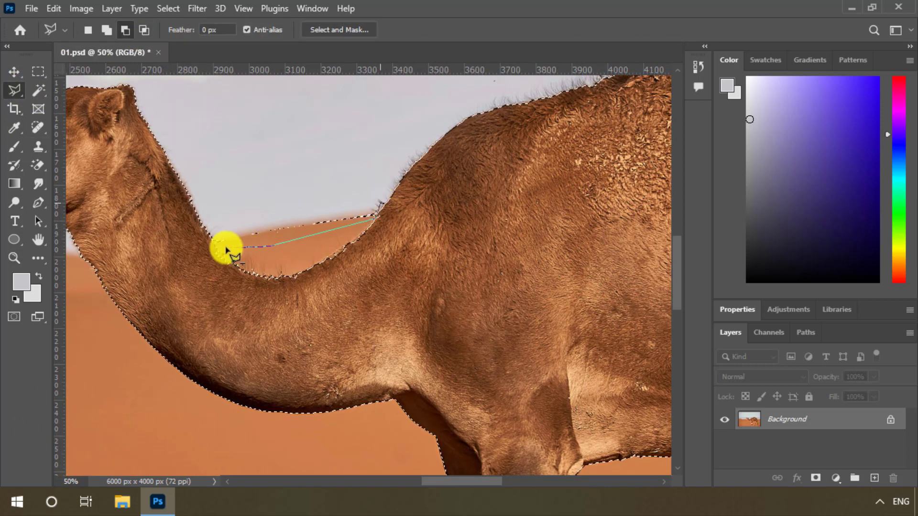
pyautogui.doubleClick(229, 194)
# - Add the missing fur edge from the base of the hump down along the top of the neck to the selection
pyautogui.moveTo(287, 244); pyautogui.dragTo(277, 193)
pyautogui.hotkey('ctrl', '+')
pyautogui.hotkey('ctrl', '+')
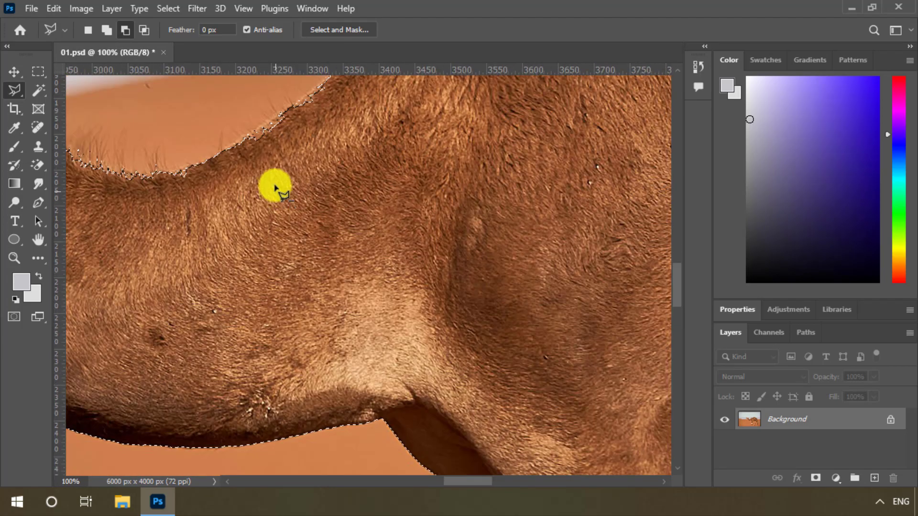
pyautogui.moveTo(249, 248); pyautogui.dragTo(231, 414)
pyautogui.keyDown('shift'); pyautogui.click(336, 184); pyautogui.keyUp('shift')
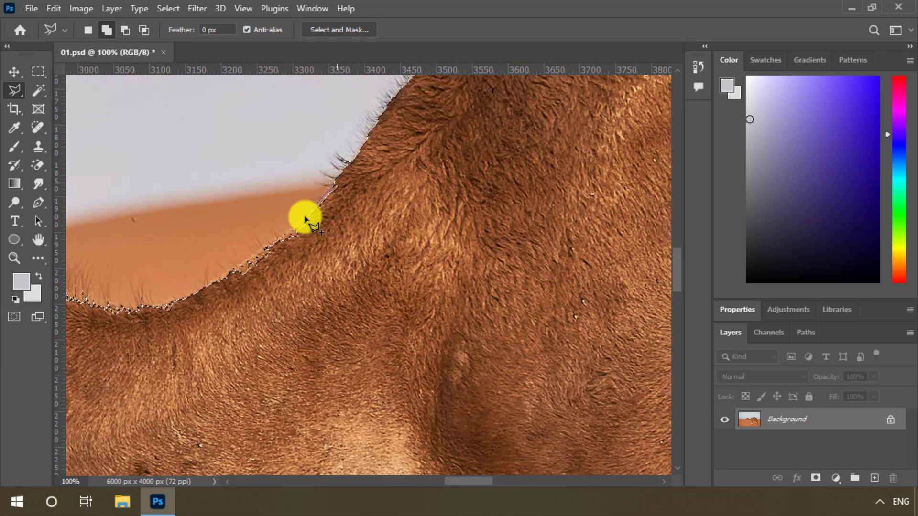
pyautogui.click(305, 217)
pyautogui.click(268, 245)
pyautogui.click(208, 283)
pyautogui.click(171, 306)
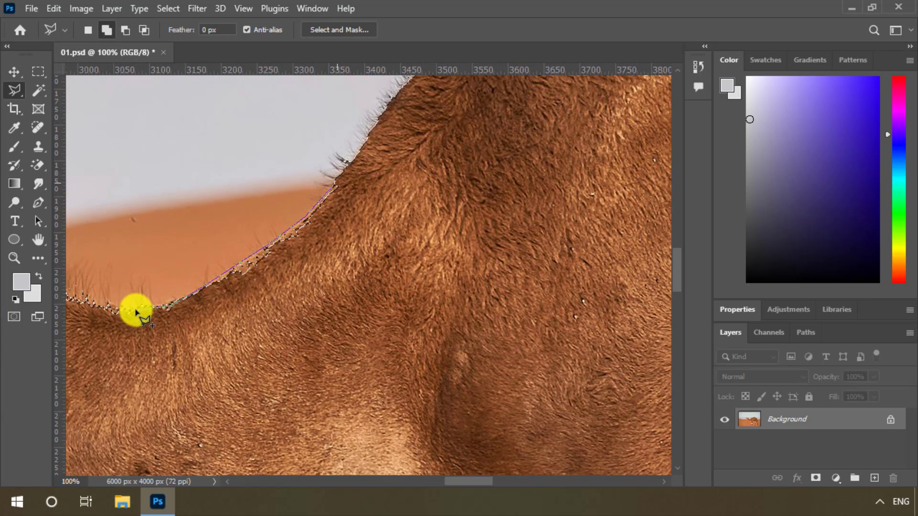
pyautogui.click(105, 311)
pyautogui.doubleClick(352, 327)
# - Add the missing strip along the front edge of the raised front leg, above the knee, to the selection
pyautogui.moveTo(368, 356); pyautogui.dragTo(489, 67)
pyautogui.moveTo(522, 225); pyautogui.dragTo(335, 55)
pyautogui.moveTo(455, 325); pyautogui.dragTo(441, 230)
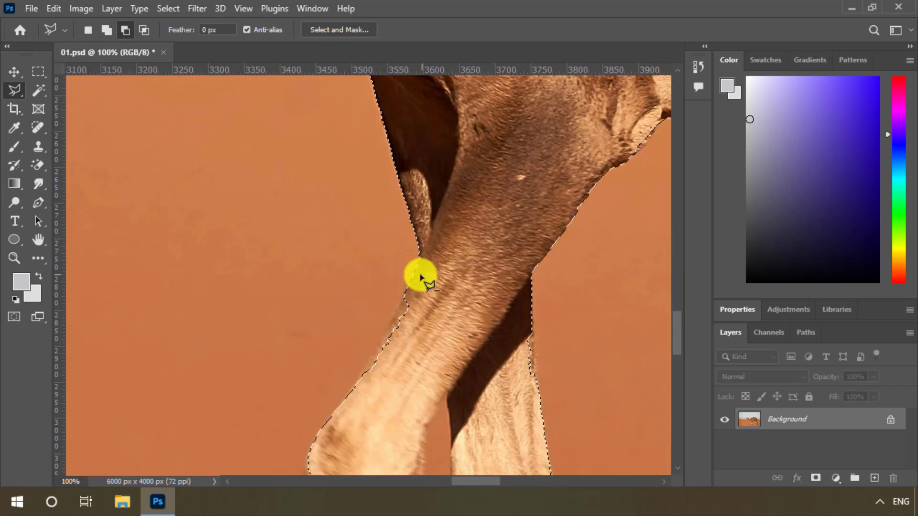
pyautogui.keyDown('shift'); pyautogui.click(407, 288); pyautogui.keyUp('shift')
pyautogui.click(356, 384)
pyautogui.doubleClick(496, 243)
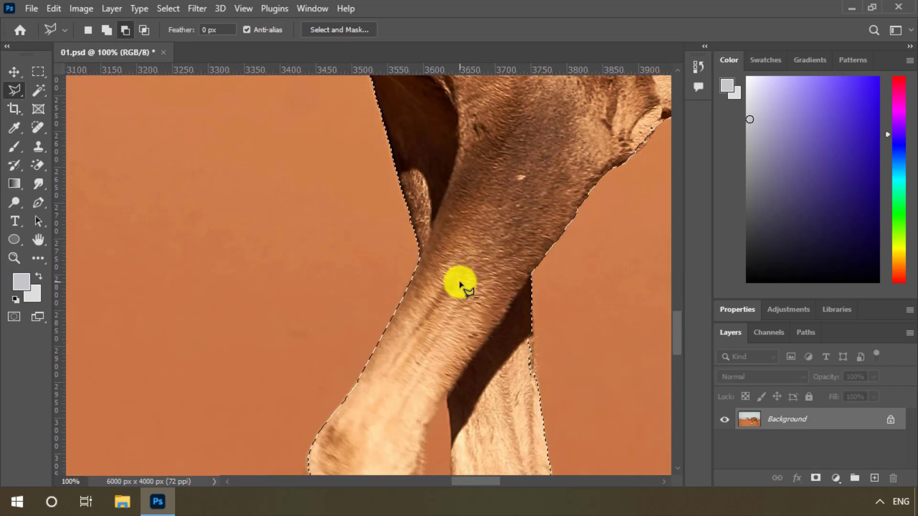
# - Add the missing rear edge of the raised front hoof to the selection with the Polygonal Lasso
pyautogui.moveTo(394, 414); pyautogui.dragTo(307, 105)
pyautogui.moveTo(417, 87)
pyautogui.mouseDown()
pyautogui.moveTo(308, 286)
pyautogui.moveTo(296, 96)
pyautogui.mouseUp()
pyautogui.moveTo(329, 351); pyautogui.dragTo(307, 150)
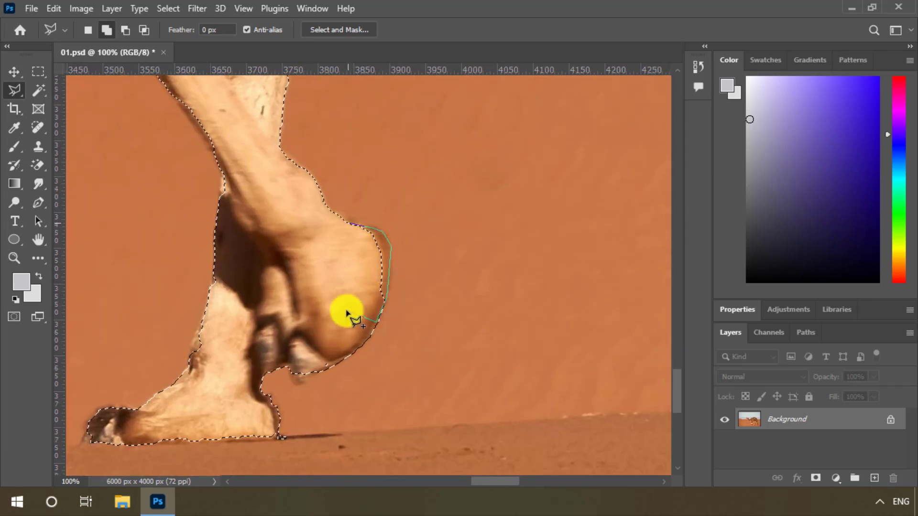
pyautogui.moveTo(311, 345); pyautogui.dragTo(406, 250)
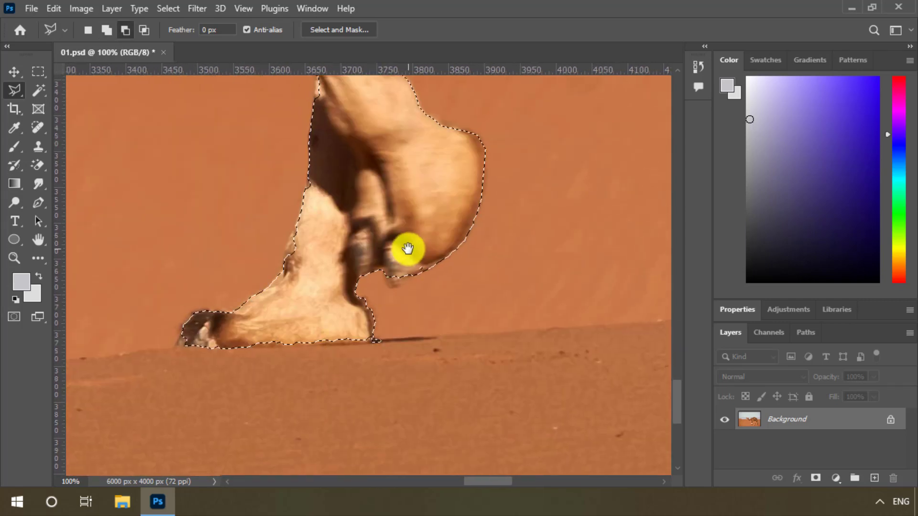
# - Add the missing toe tip and sole of the planted front foot to the selection
pyautogui.click(185, 329)
pyautogui.doubleClick(204, 326)
pyautogui.click(371, 332)
pyautogui.click(374, 343)
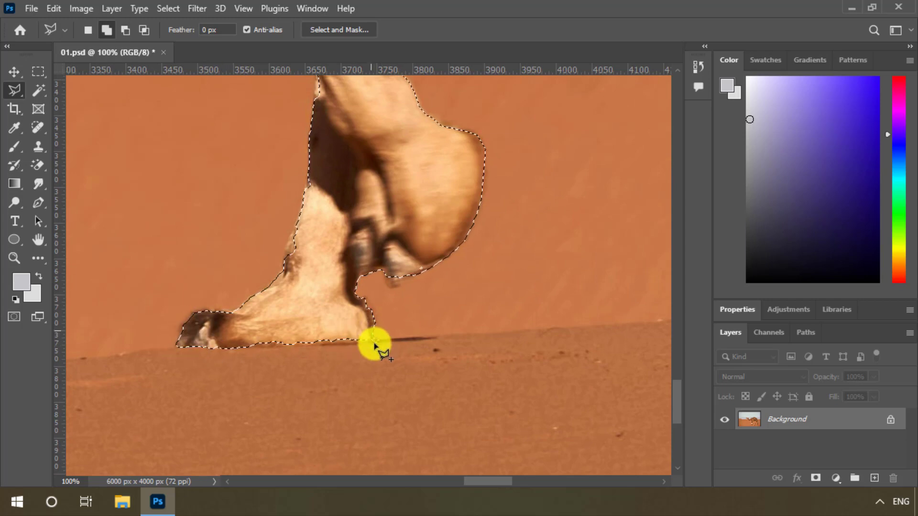
pyautogui.doubleClick(214, 352)
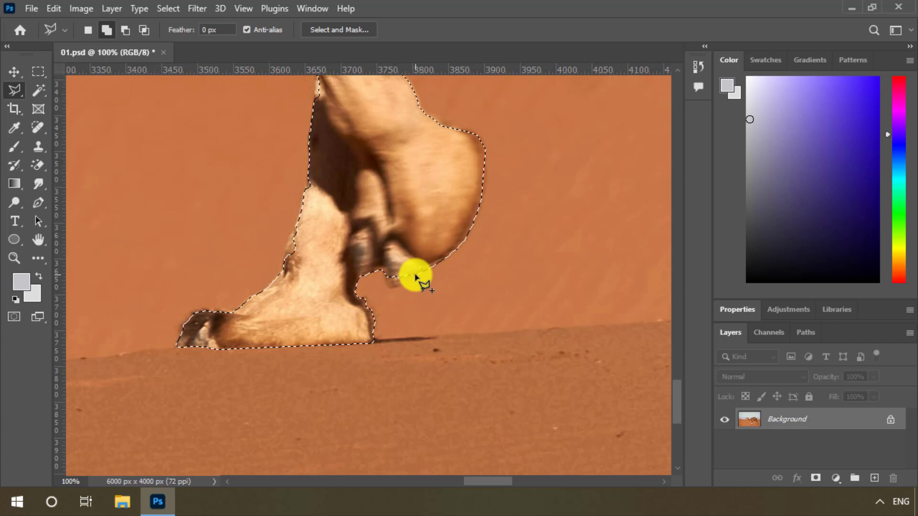
# - Add the lower tip of the raised hoof and the missing front edge of the planted front leg to the selection
pyautogui.doubleClick(389, 264)
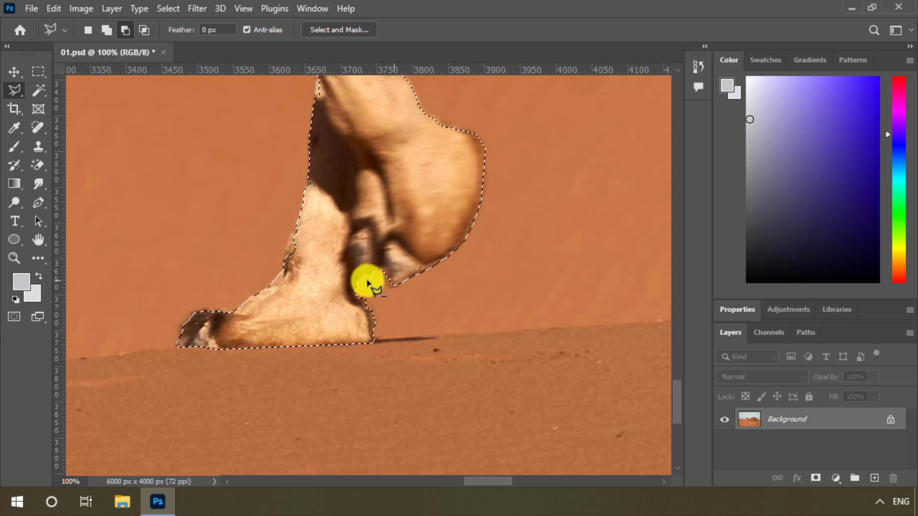
pyautogui.click(284, 261)
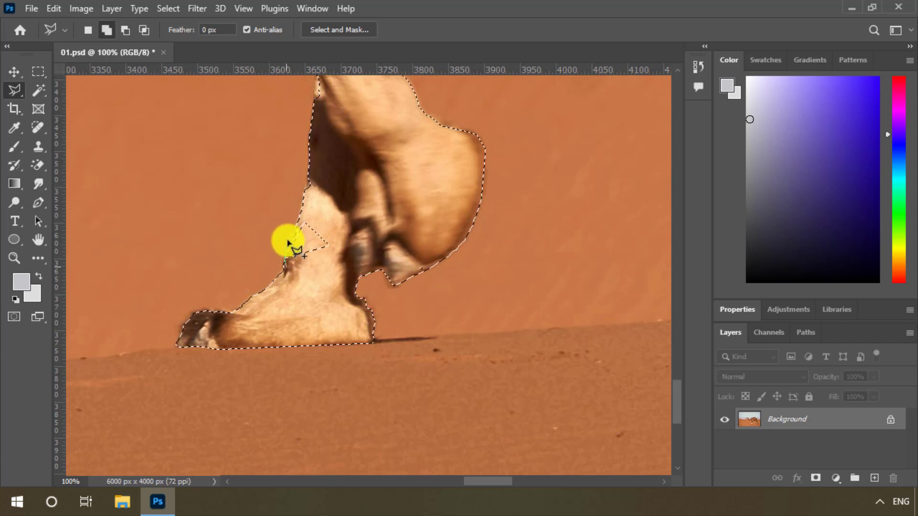
pyautogui.scroll(4, 328, 229)
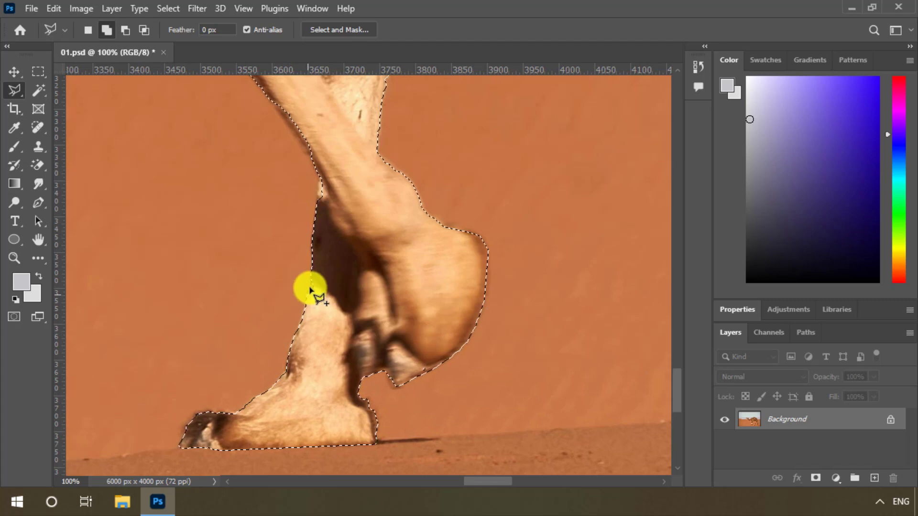
pyautogui.click(308, 296)
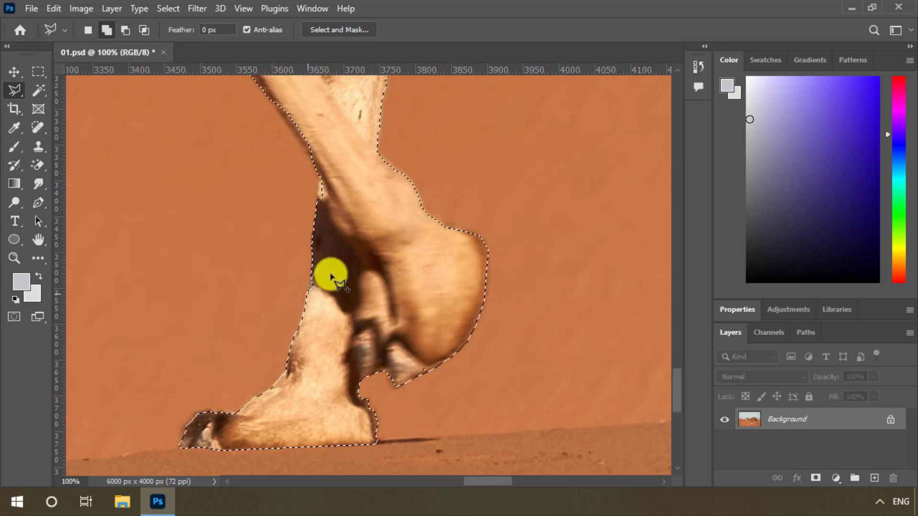
pyautogui.scroll(5, 338, 217)
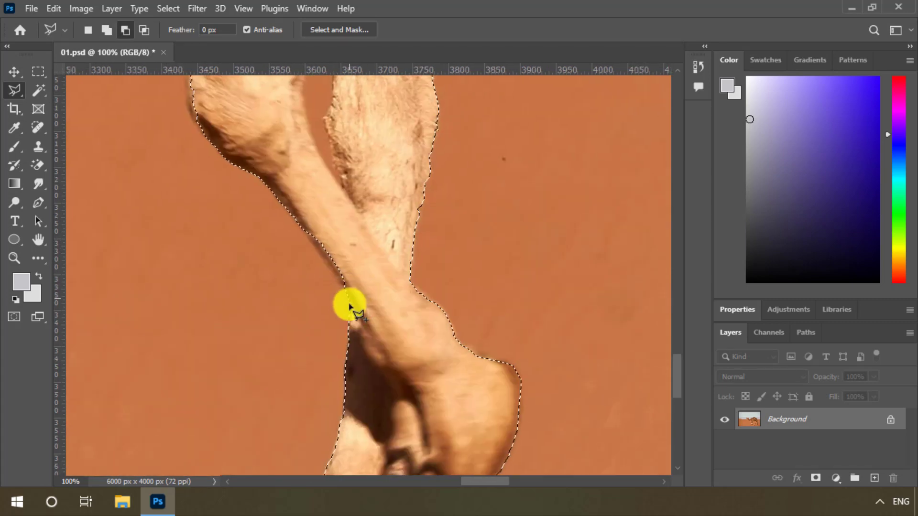
pyautogui.click(302, 215)
pyautogui.press('Escape')
# - Subtract the background gap between the two front legs from the selection with the Polygonal Lasso
pyautogui.moveTo(407, 242); pyautogui.dragTo(238, 483)
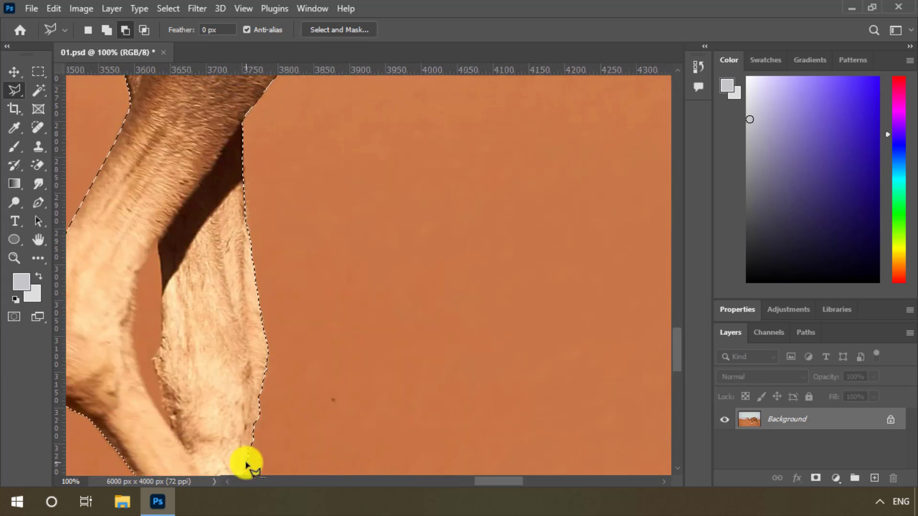
pyautogui.scroll(-4, 306, 358)
pyautogui.hscroll(-6, 306, 358)
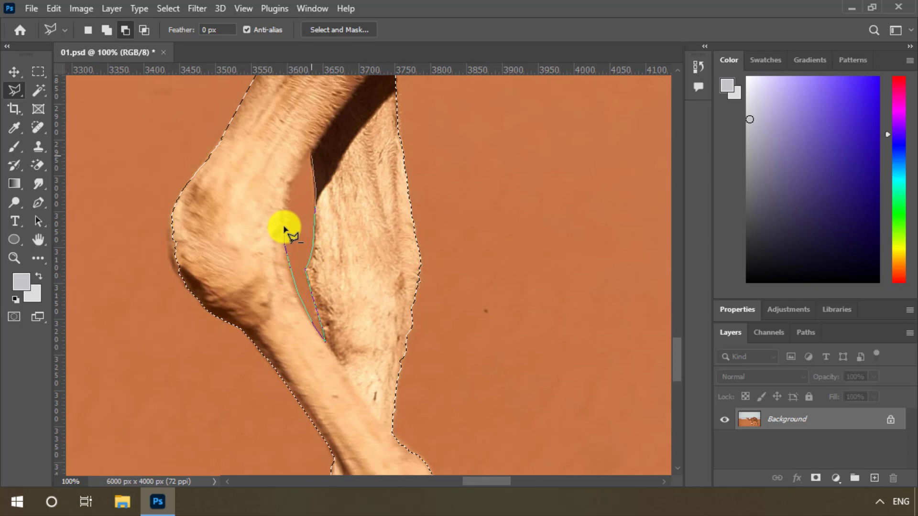
pyautogui.click(310, 173)
# - Add the missing front edge of the near hind leg, from the knee downward, to the selection
pyautogui.scroll(6, 426, 289)
pyautogui.hscroll(10, 426, 289)
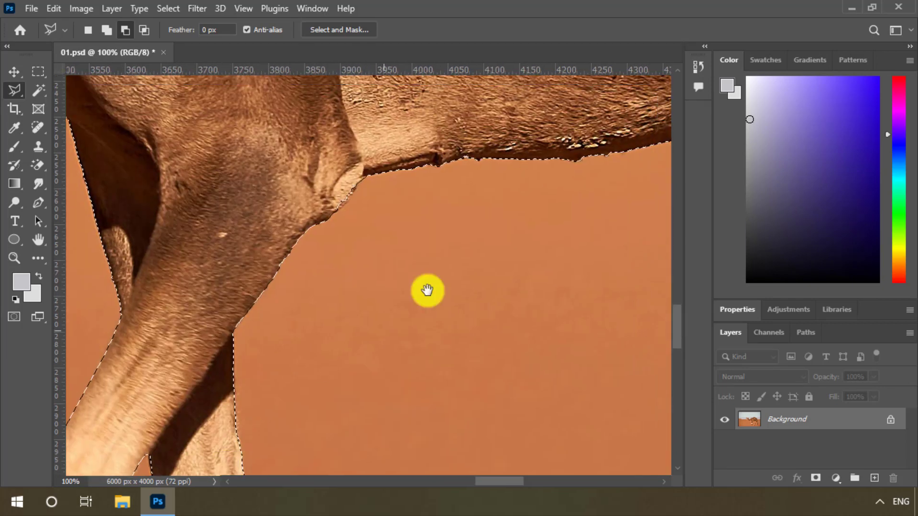
pyautogui.moveTo(382, 347); pyautogui.dragTo(296, 267)
pyautogui.keyDown('shift'); pyautogui.click(231, 151); pyautogui.keyUp('shift')
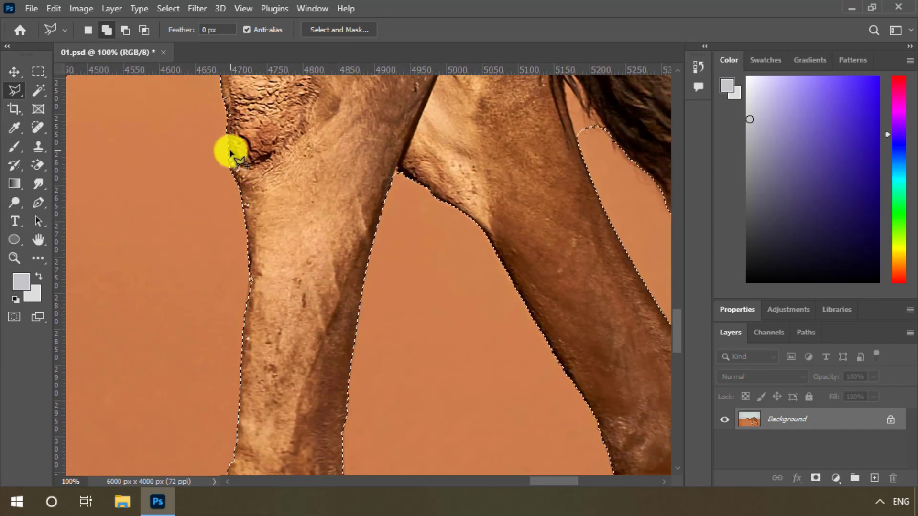
pyautogui.click(232, 166)
pyautogui.click(242, 199)
pyautogui.click(245, 222)
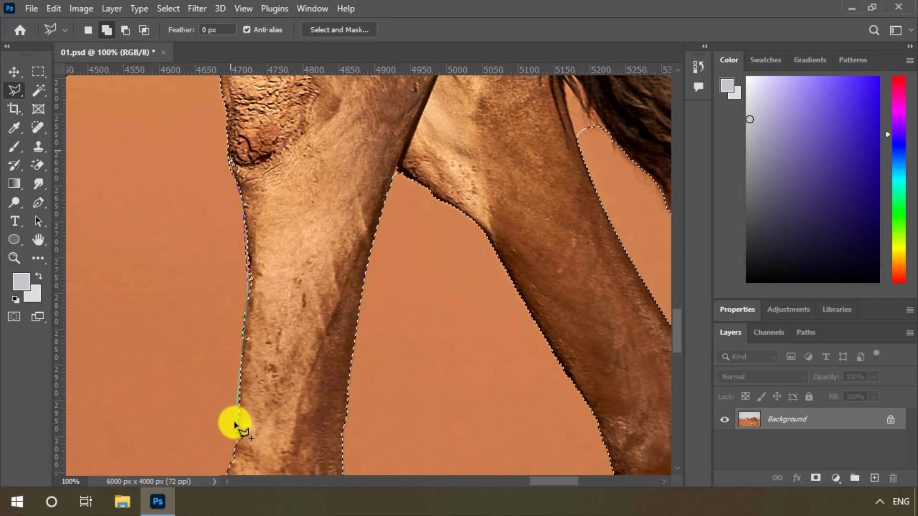
pyautogui.click(228, 472)
pyautogui.doubleClick(361, 240)
# - Subtract the background area between the far hind leg and the lower tail hair from the selection
pyautogui.moveTo(435, 292); pyautogui.dragTo(265, 388)
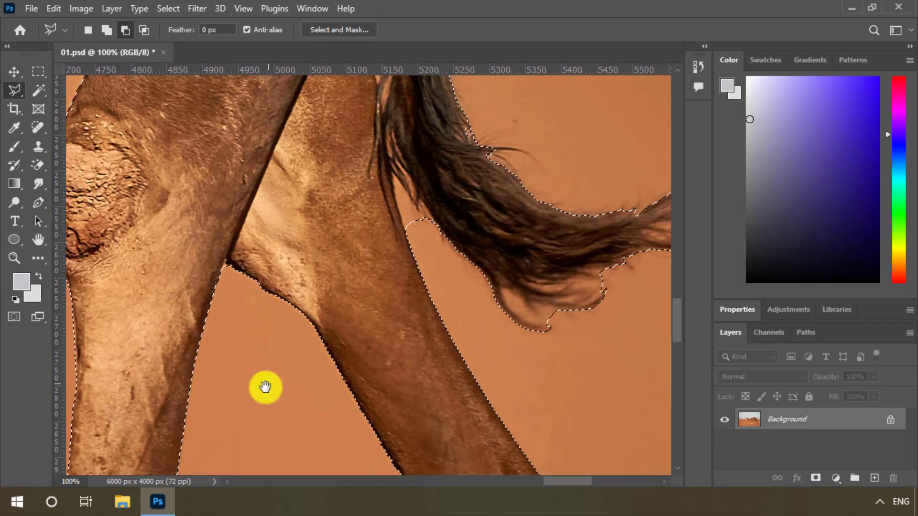
pyautogui.click(420, 207)
pyautogui.click(417, 212)
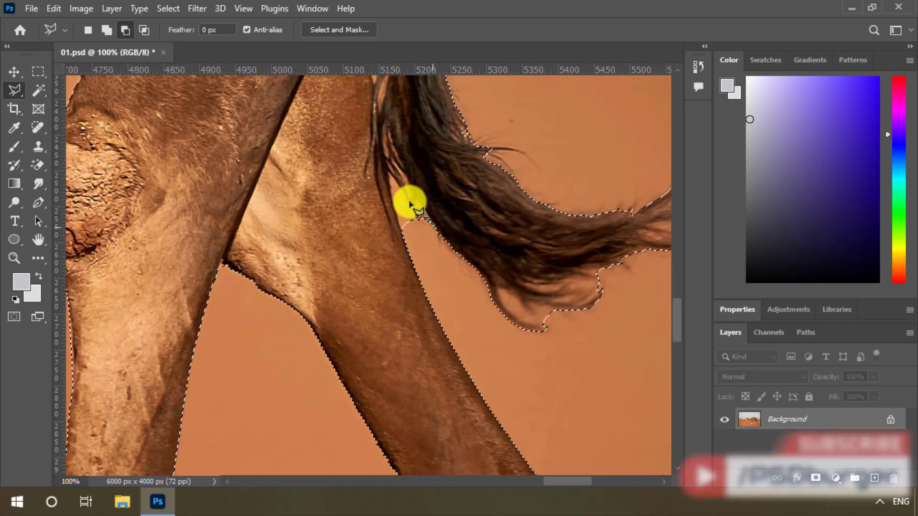
pyautogui.click(402, 192)
pyautogui.click(390, 176)
pyautogui.click(394, 206)
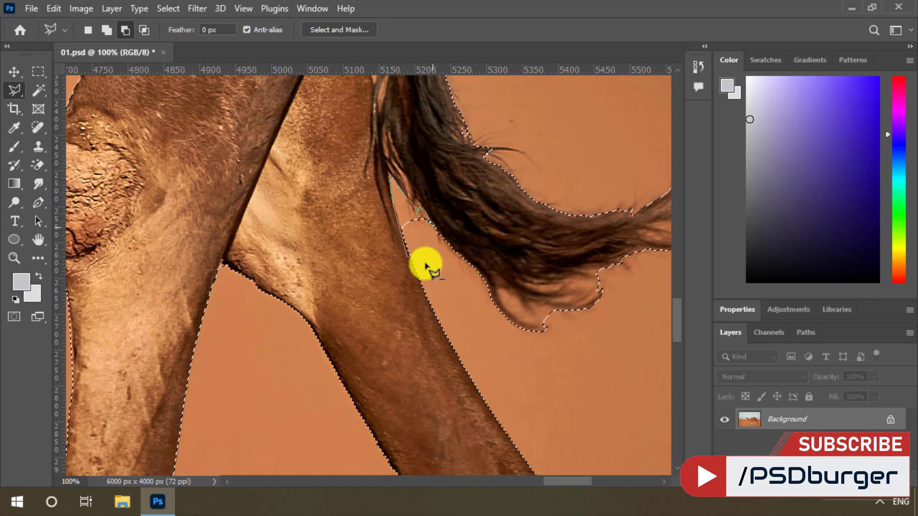
pyautogui.press('BackSpace')
pyautogui.click(402, 235)
pyautogui.click(433, 262)
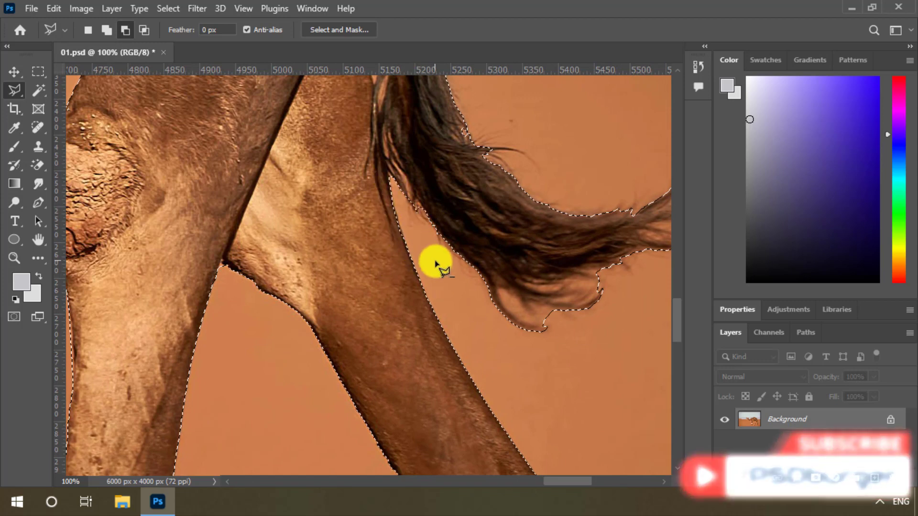
pyautogui.click(432, 226)
# - Add the missing toe and instep of the far hind foot to the selection with the Polygonal Lasso
pyautogui.moveTo(469, 379); pyautogui.dragTo(350, 160)
pyautogui.moveTo(334, 345); pyautogui.dragTo(311, 122)
pyautogui.moveTo(373, 204); pyautogui.dragTo(377, 138)
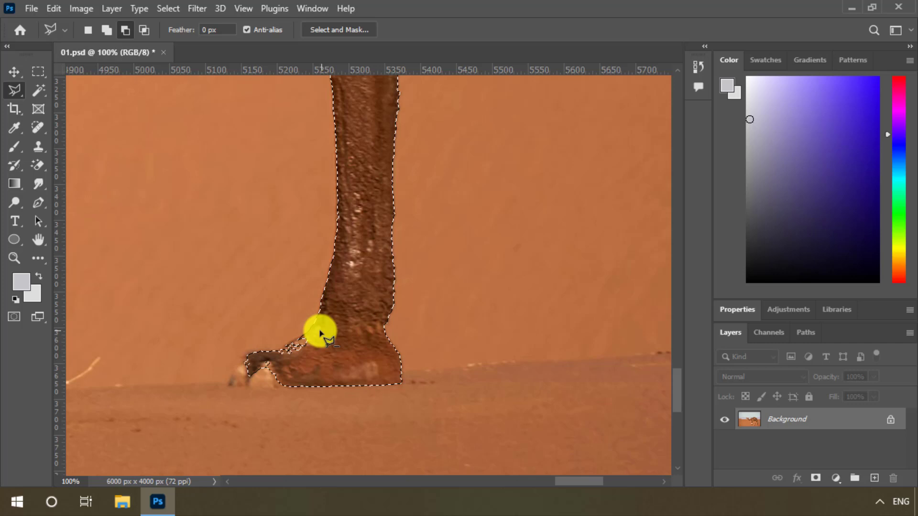
pyautogui.click(282, 348)
pyautogui.click(258, 352)
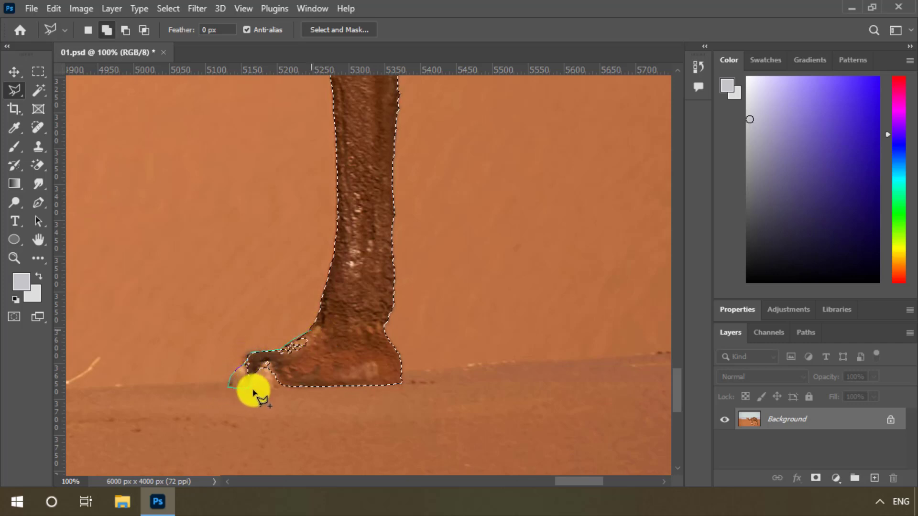
pyautogui.doubleClick(354, 373)
# - Subtract the narrow background sliver between the upper tail and the hind legs from the selection
pyautogui.moveTo(417, 198); pyautogui.dragTo(316, 458)
pyautogui.moveTo(358, 241); pyautogui.dragTo(334, 469)
pyautogui.hotkey('ctrl', '-')
pyautogui.hotkey('ctrl', '-')
pyautogui.moveTo(323, 141); pyautogui.dragTo(325, 310)
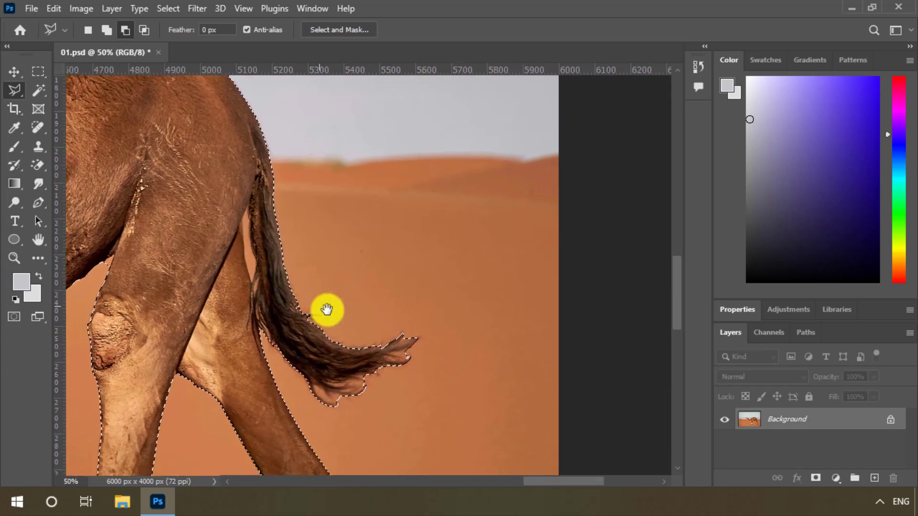
pyautogui.hotkey('ctrl', '+')
pyautogui.hotkey('ctrl', '+')
pyautogui.moveTo(215, 232); pyautogui.dragTo(496, 273)
pyautogui.click(408, 186)
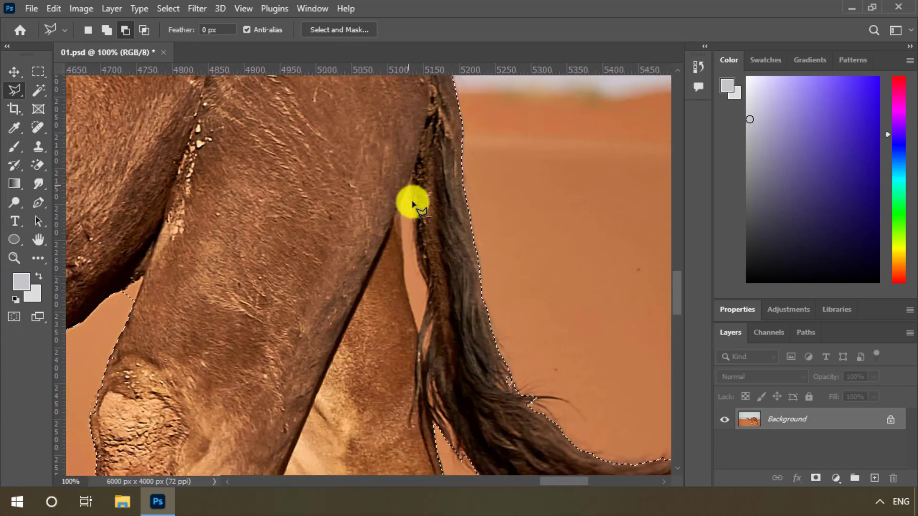
pyautogui.click(426, 298)
pyautogui.click(420, 334)
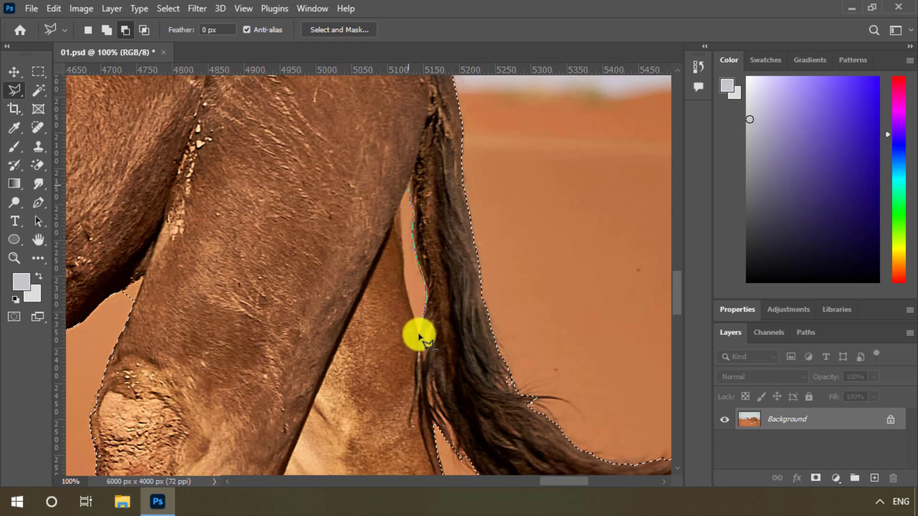
pyautogui.click(404, 283)
# - Copy the selected camel from the Background onto a new layer
pyautogui.moveTo(334, 175); pyautogui.dragTo(550, 234)
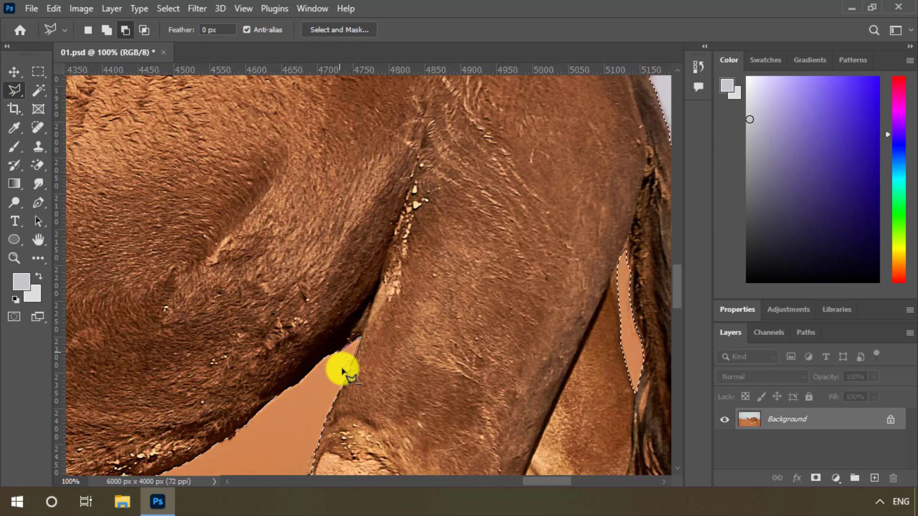
pyautogui.hotkey('ctrl', '-')
pyautogui.hotkey('ctrl', '-')
pyautogui.hotkey('ctrl', '-')
pyautogui.hotkey('ctrl', '-')
pyautogui.moveTo(336, 264); pyautogui.dragTo(480, 186)
pyautogui.moveTo(308, 208); pyautogui.dragTo(293, 228)
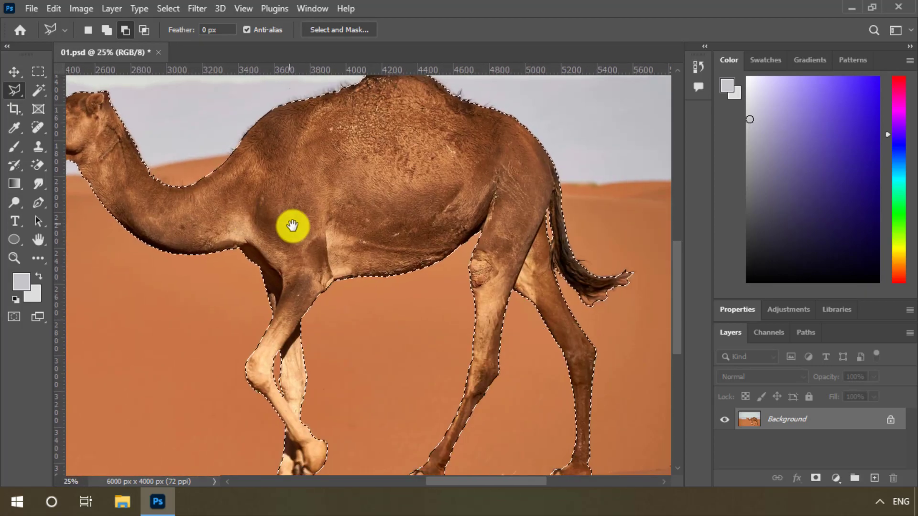
pyautogui.hotkey('ctrl', '-')
pyautogui.hotkey('ctrl', '-')
pyautogui.hotkey('ctrl', 'j')
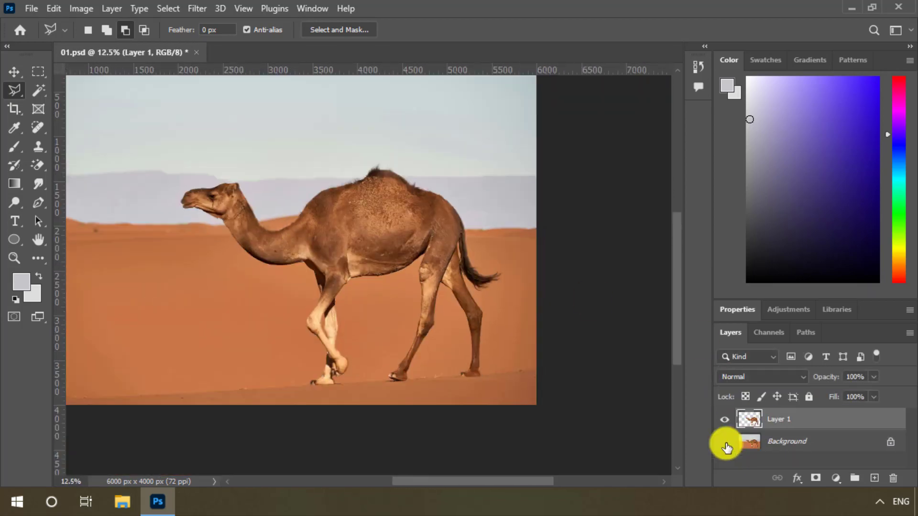
# - Load the camel layer's outline as a selection and expand it by 50 pixels
pyautogui.keyDown('ctrl'); pyautogui.click(753, 427); pyautogui.keyUp('ctrl')
pyautogui.click(724, 441)
pyautogui.click(725, 441)
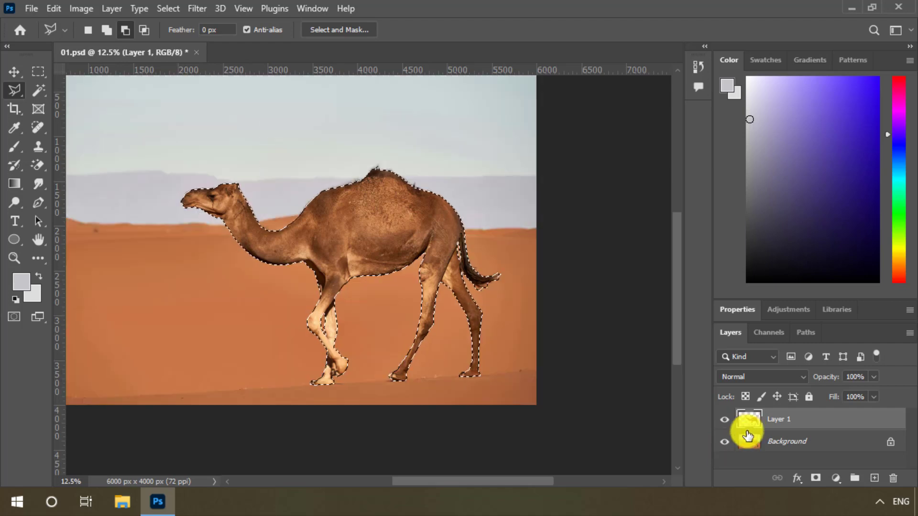
pyautogui.click(167, 9)
pyautogui.moveTo(191, 222)
pyautogui.click(337, 248)
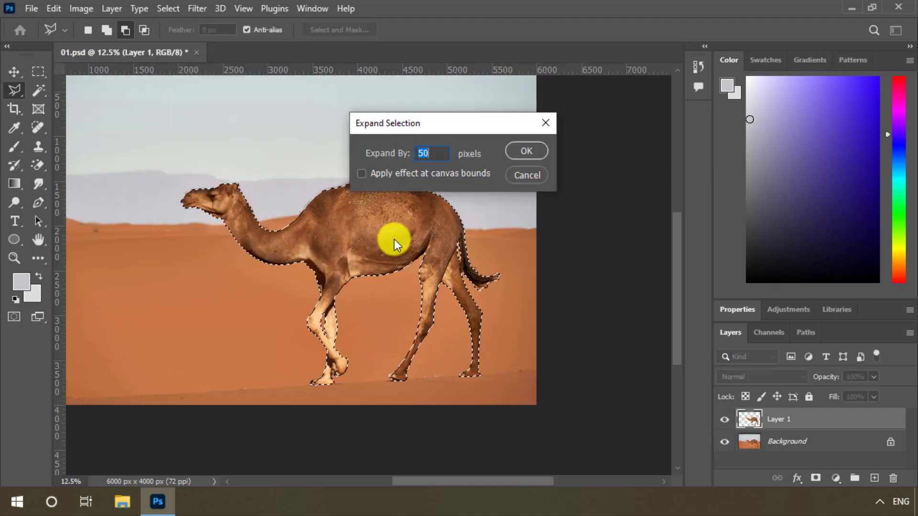
pyautogui.press('Return')
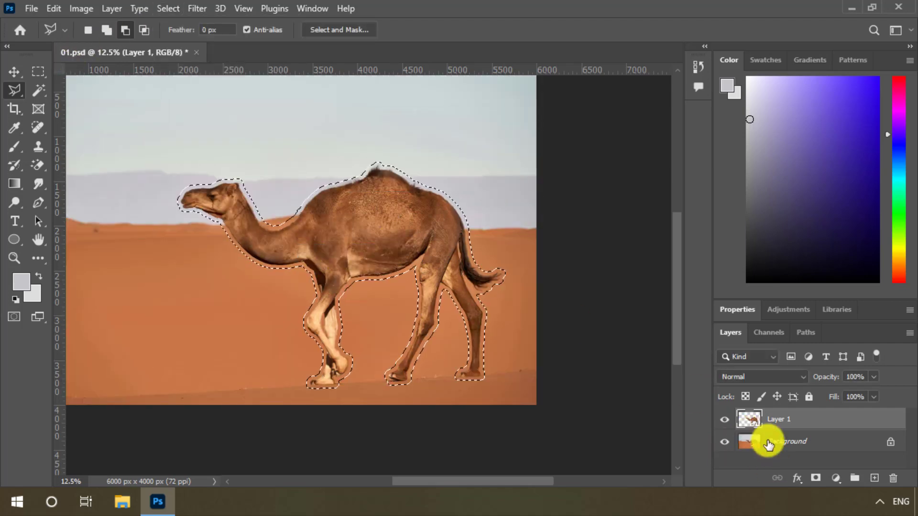
# - Hide the camel layer, remove the camel from the Background layer with a content-aware fill of the expanded selection, and deselect
pyautogui.click(764, 439)
pyautogui.click(725, 423)
pyautogui.click(53, 9)
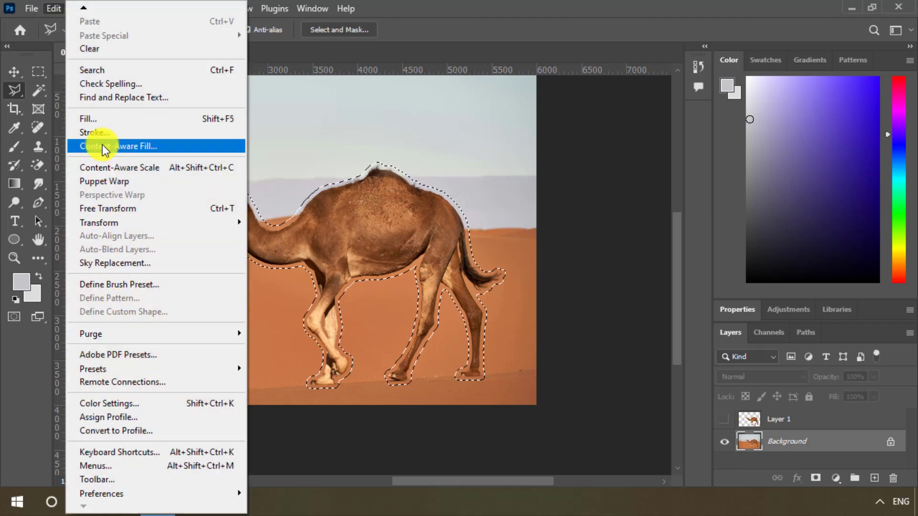
pyautogui.click(98, 119)
pyautogui.click(445, 106)
pyautogui.click(549, 106)
pyautogui.click(550, 106)
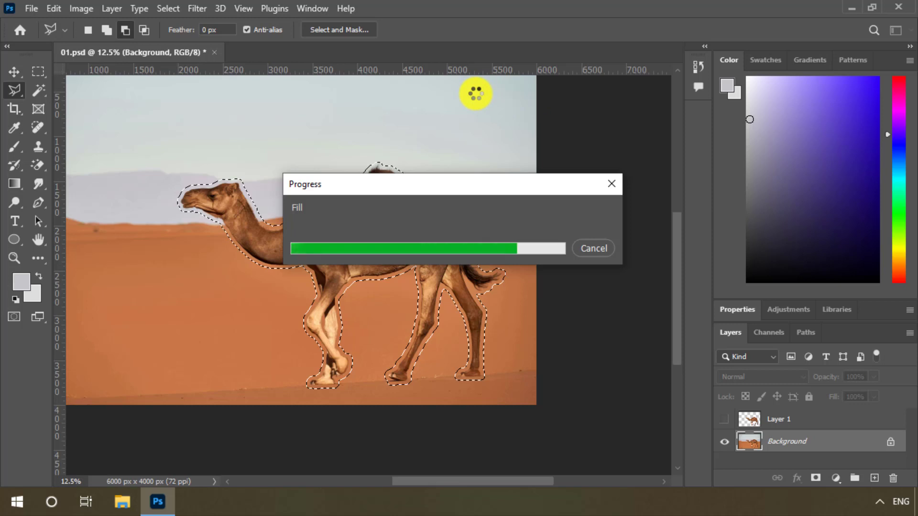
pyautogui.hotkey('ctrl', 'd')
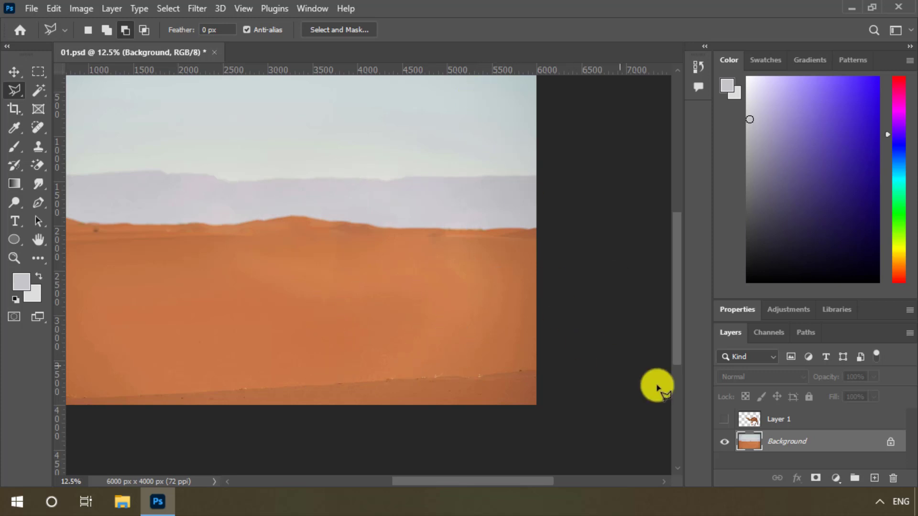
# - Show the camel layer again and move the camel toward the centre of the desert photo
pyautogui.click(724, 419)
pyautogui.click(775, 419)
pyautogui.press('v')
pyautogui.moveTo(253, 220); pyautogui.dragTo(340, 244)
pyautogui.hotkey('ctrl', '-')
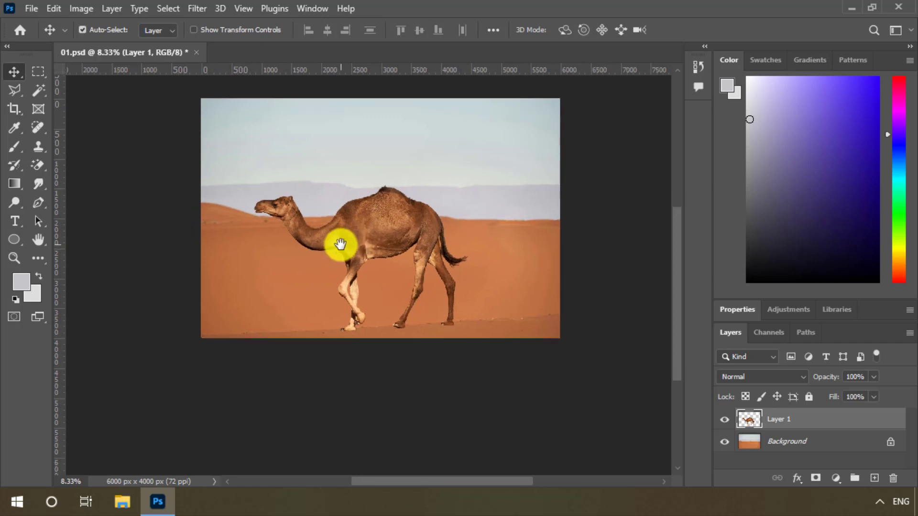
pyautogui.hotkey('ctrl', '+')
pyautogui.hotkey('ctrl', '+')
pyautogui.moveTo(266, 156); pyautogui.dragTo(252, 178)
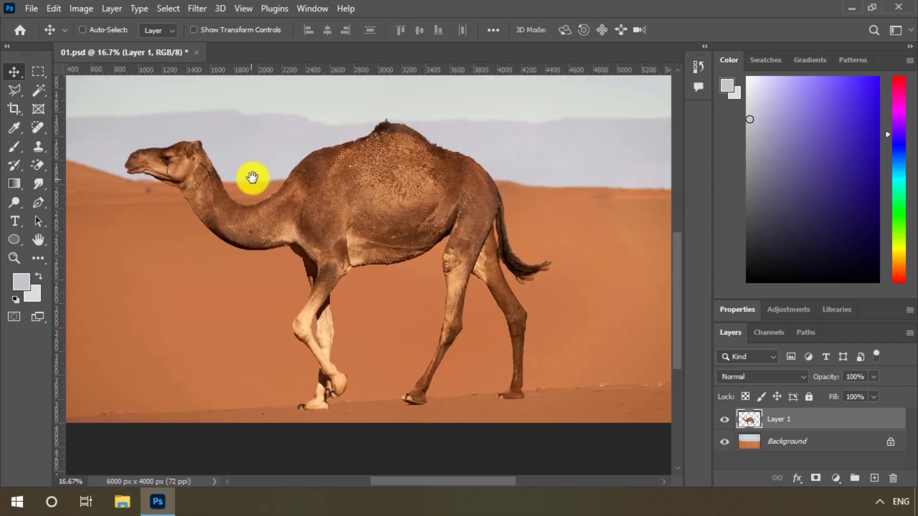
# - Add the text "CAMEL" on its own layer and place it over the camel's body
pyautogui.click(15, 221)
pyautogui.click(303, 207)
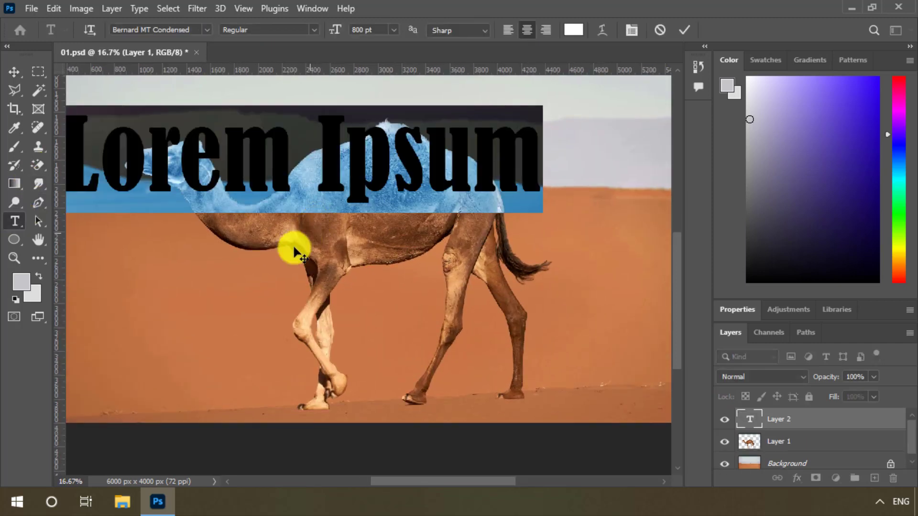
pyautogui.write('CAMEL')
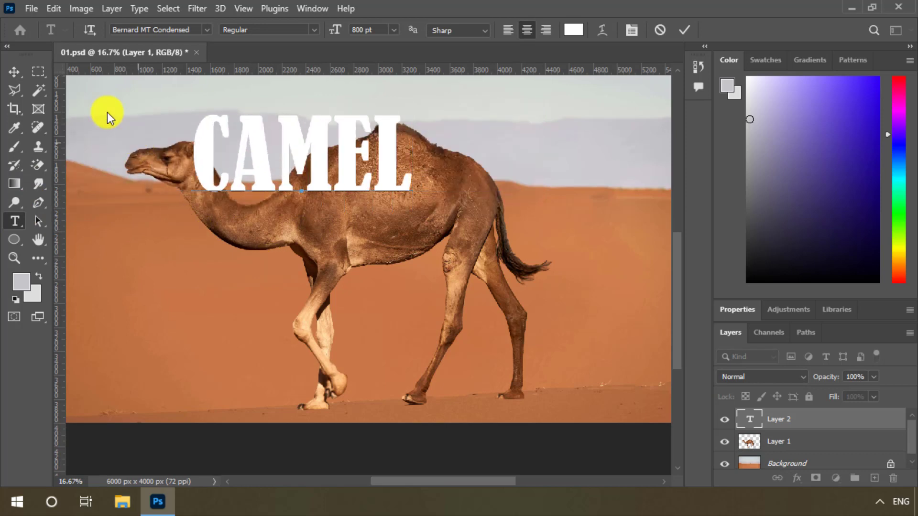
pyautogui.hotkey('ctrl', 'Return')
pyautogui.press('v')
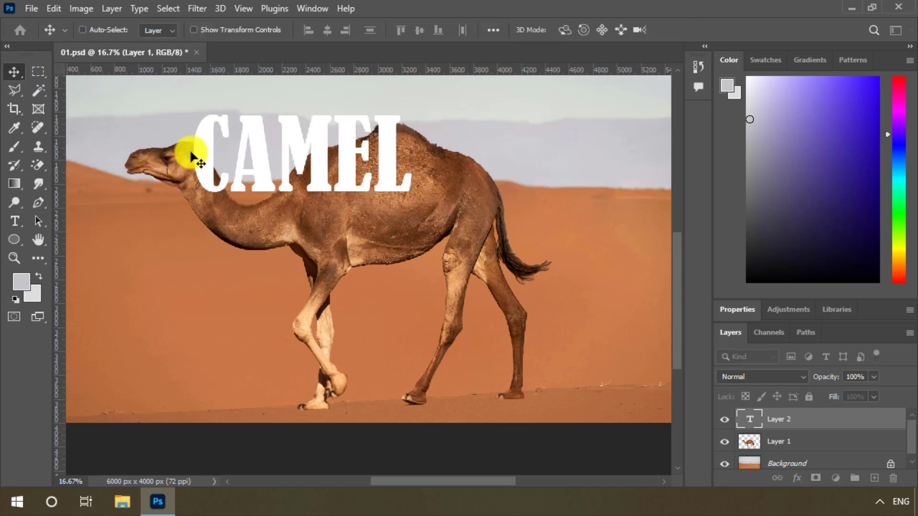
pyautogui.moveTo(319, 134); pyautogui.dragTo(379, 180)
# - Change the CAMEL text colour to black and shift the text slightly toward the camel's hindquarters
pyautogui.doubleClick(750, 425)
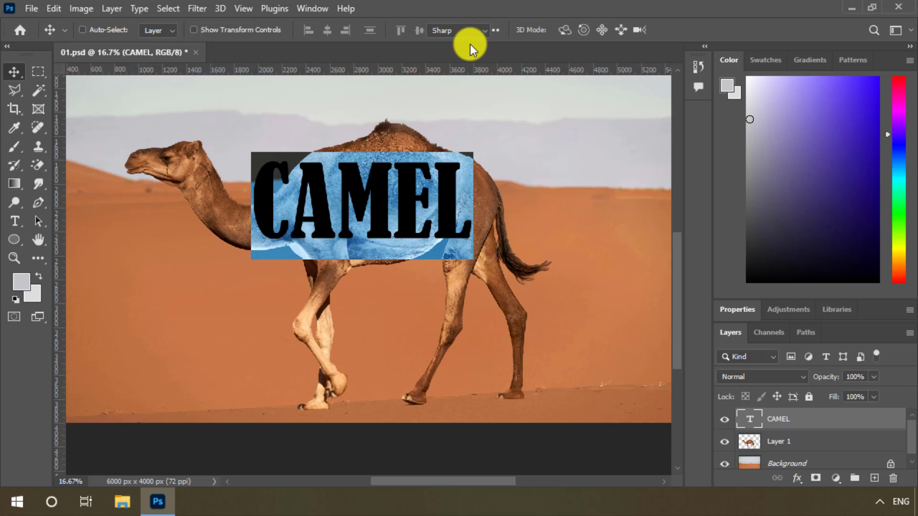
pyautogui.click(574, 30)
pyautogui.moveTo(526, 287); pyautogui.dragTo(358, 475)
pyautogui.click(799, 139)
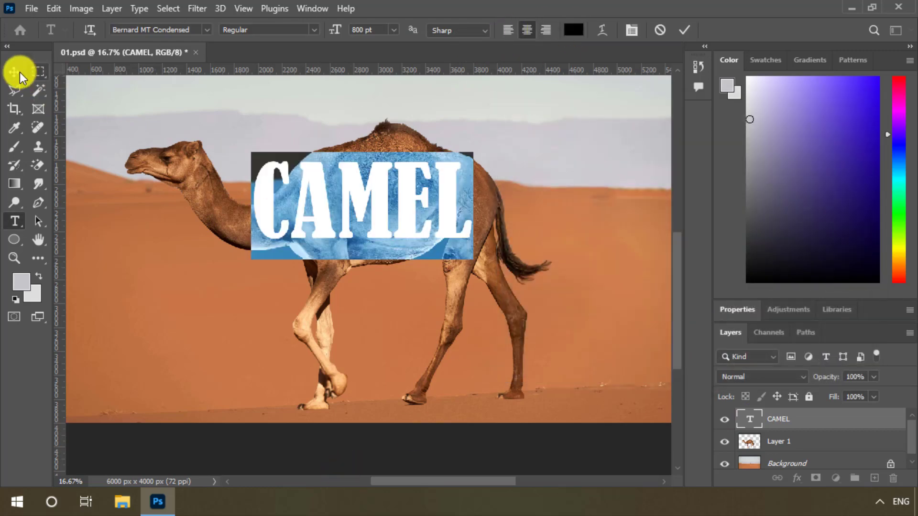
pyautogui.click(18, 73)
pyautogui.moveTo(344, 185); pyautogui.dragTo(375, 188)
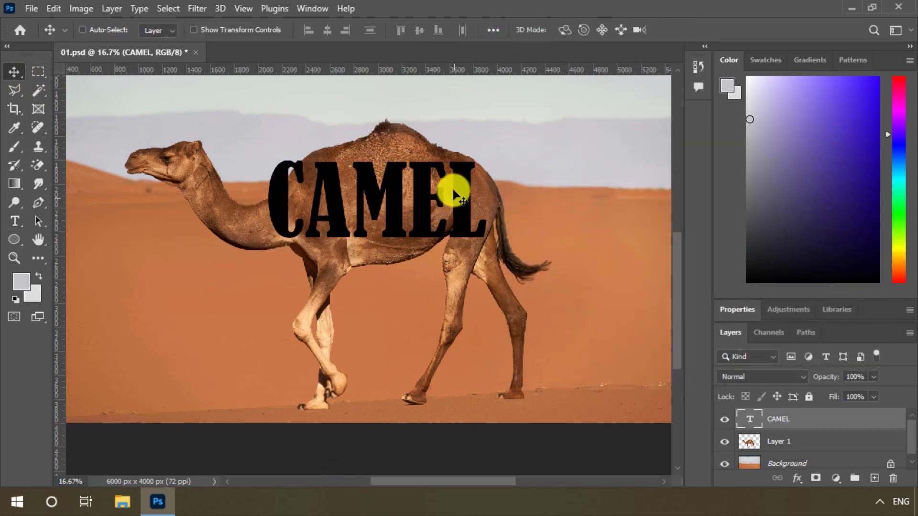
# - Rasterize the CAMEL text layer and switch its free transform to Warp
pyautogui.rightClick(772, 423)
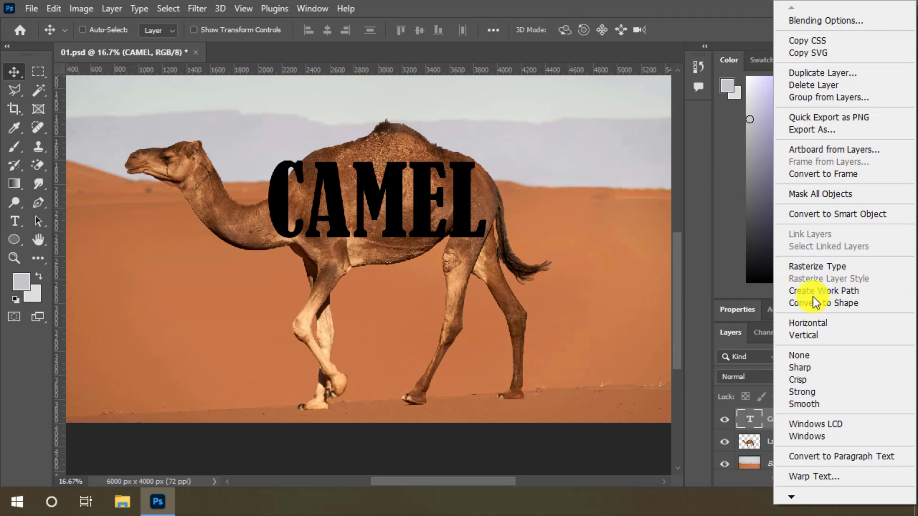
pyautogui.click(808, 266)
pyautogui.click(54, 8)
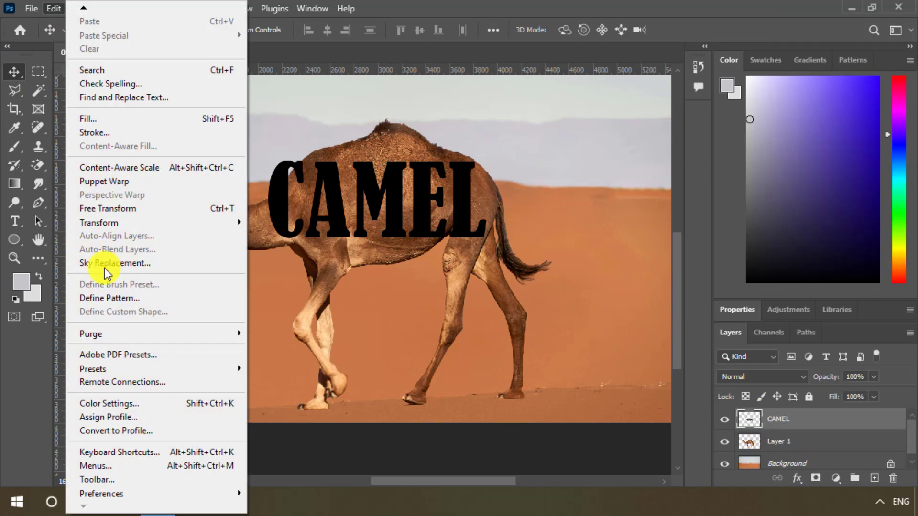
pyautogui.click(83, 207)
pyautogui.rightClick(427, 181)
pyautogui.click(390, 282)
# - Warp the text's upper edge up toward the hump and pull its rear corners onto the camel's rump and hind leg
pyautogui.moveTo(335, 213); pyautogui.dragTo(345, 177)
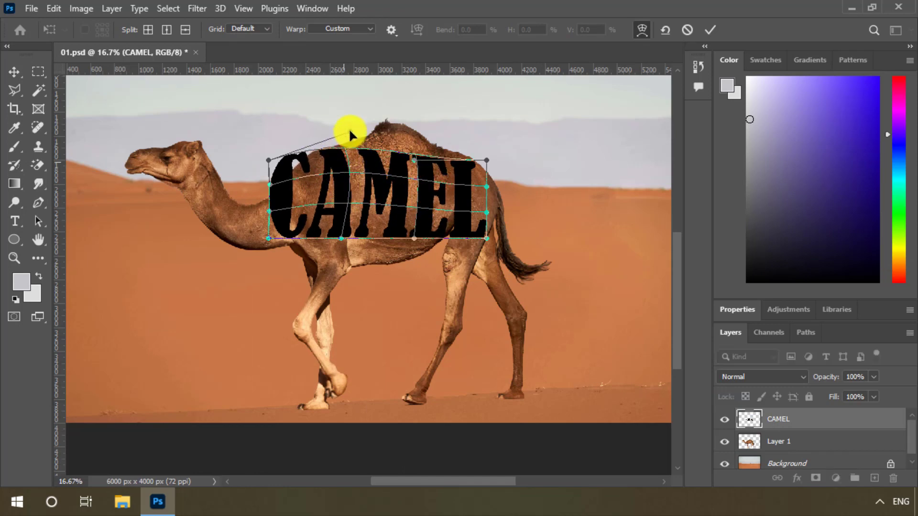
pyautogui.moveTo(392, 148); pyautogui.dragTo(404, 102)
pyautogui.moveTo(486, 239); pyautogui.dragTo(489, 244)
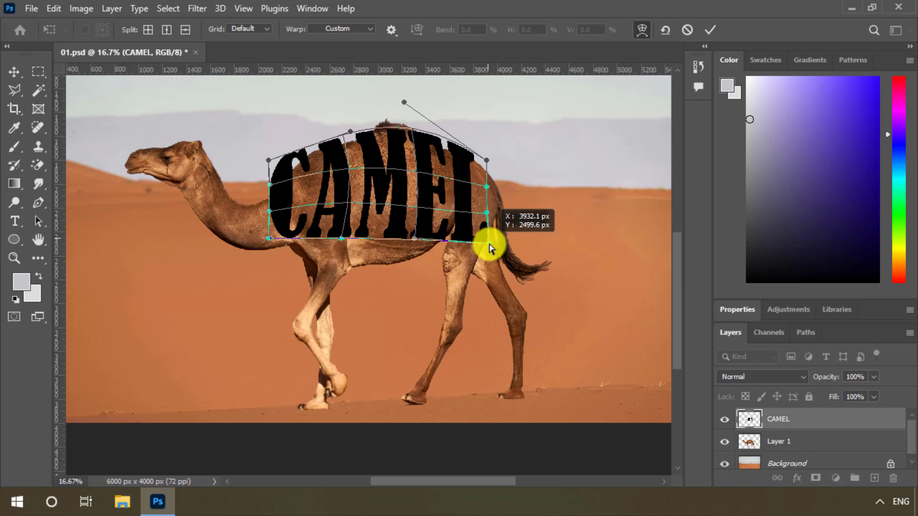
pyautogui.moveTo(486, 160); pyautogui.dragTo(500, 181)
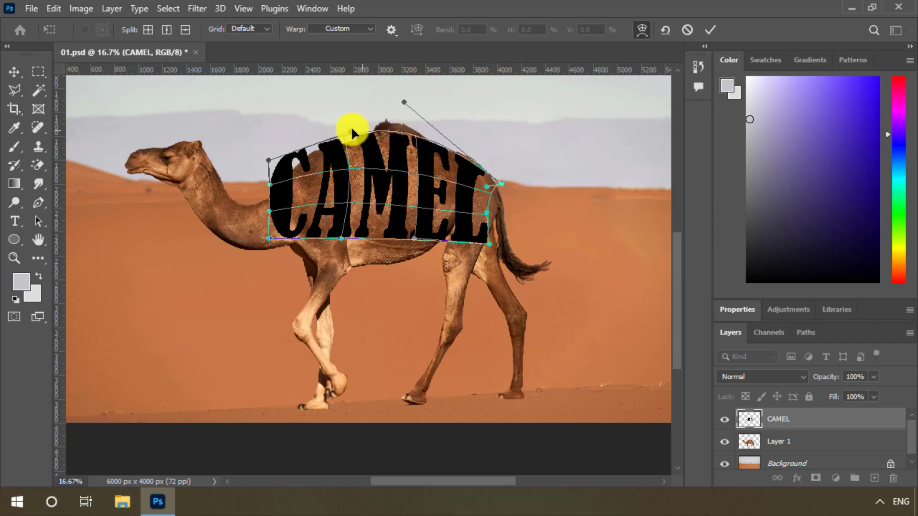
pyautogui.moveTo(350, 130); pyautogui.dragTo(392, 110)
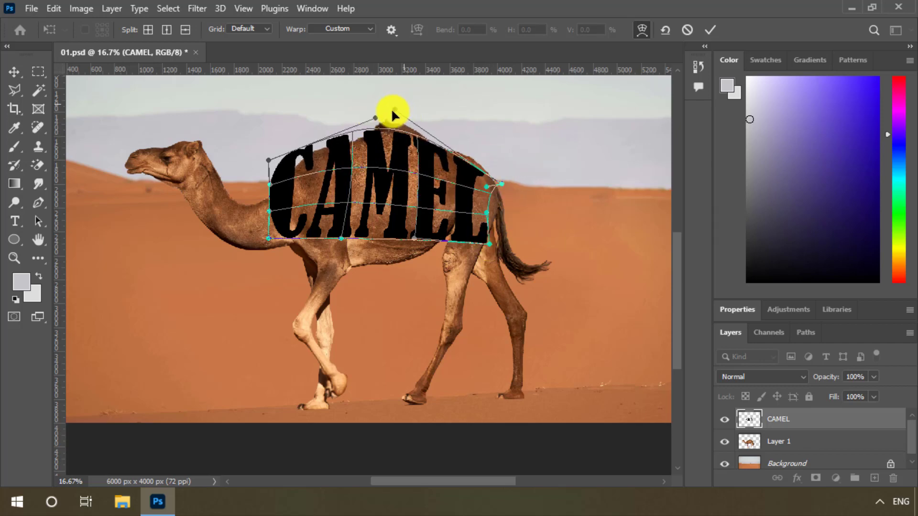
# - Reshape the front side of the warped text around the letter C to follow the camel's chest and shoulder
pyautogui.moveTo(268, 240); pyautogui.dragTo(286, 261)
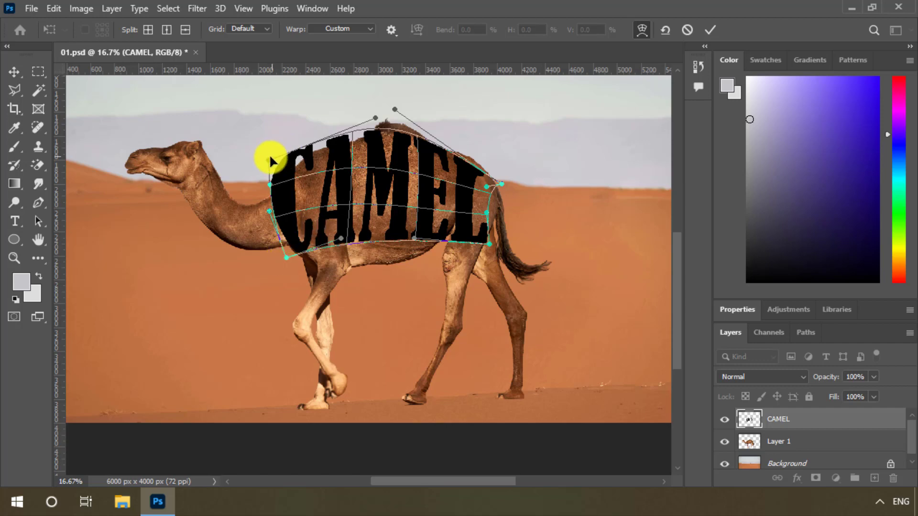
pyautogui.moveTo(269, 160); pyautogui.dragTo(273, 167)
pyautogui.moveTo(375, 118); pyautogui.dragTo(375, 130)
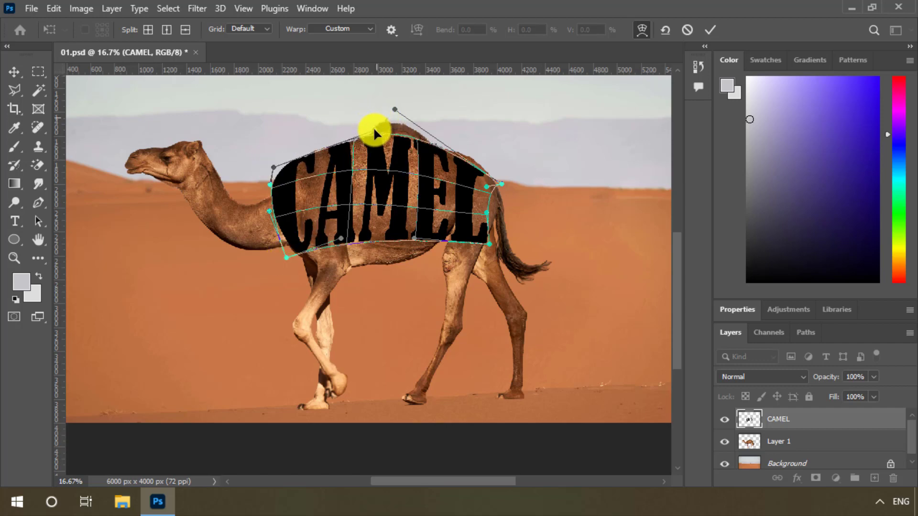
pyautogui.moveTo(271, 186); pyautogui.dragTo(282, 189)
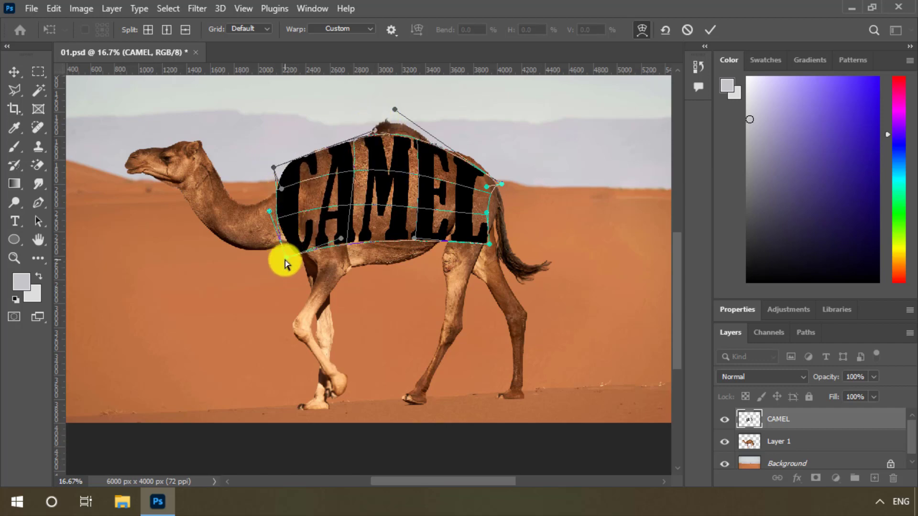
pyautogui.moveTo(285, 260); pyautogui.dragTo(290, 260)
pyautogui.moveTo(273, 165); pyautogui.dragTo(290, 160)
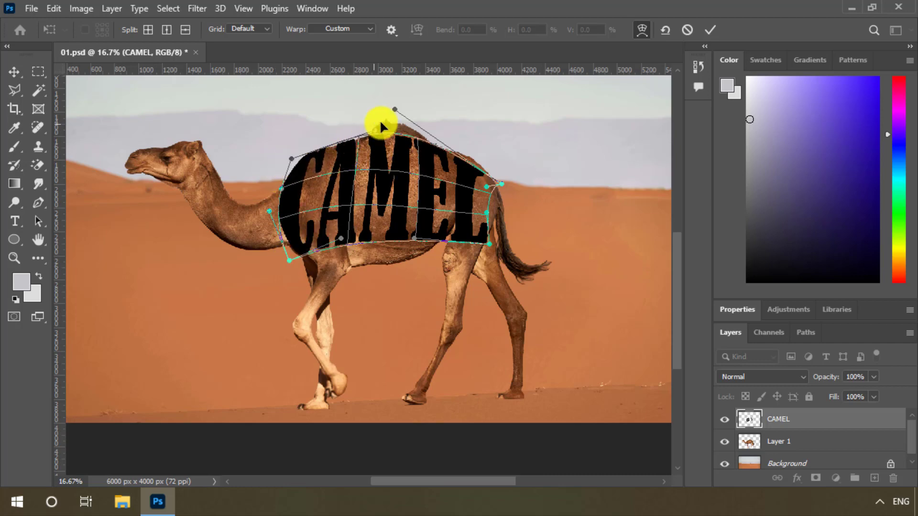
# - Bend the lower edge of the warped text down to follow the camel's belly line
pyautogui.moveTo(397, 168); pyautogui.dragTo(397, 190)
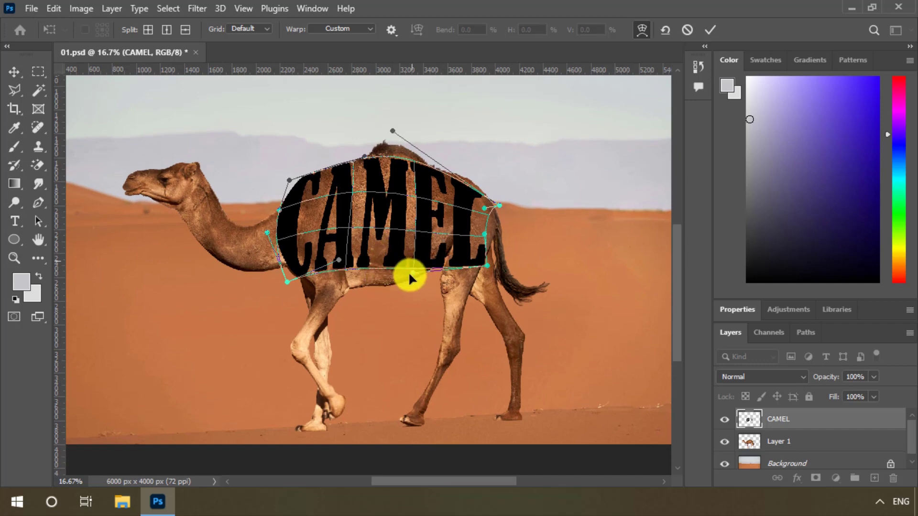
pyautogui.moveTo(408, 272); pyautogui.dragTo(404, 299)
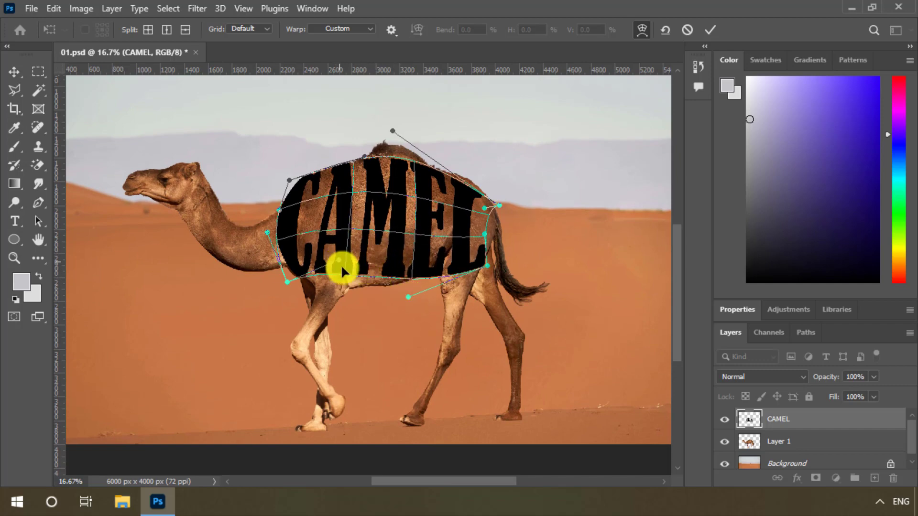
pyautogui.moveTo(341, 265); pyautogui.dragTo(349, 282)
pyautogui.hotkey('ctrl', '+')
pyautogui.hotkey('ctrl', '+')
pyautogui.moveTo(329, 248); pyautogui.dragTo(215, 281)
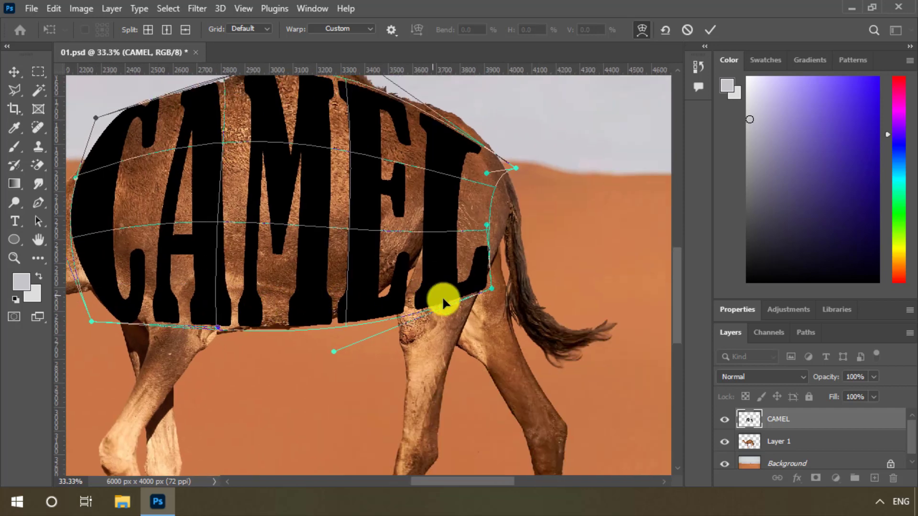
pyautogui.moveTo(337, 354); pyautogui.dragTo(339, 331)
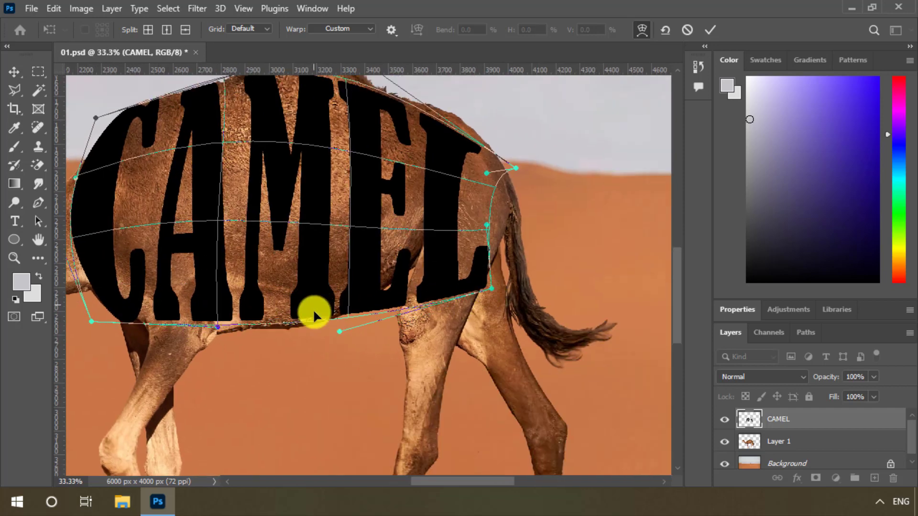
# - Refine the upper edge of the warped CAMEL text so it follows the camel's hump and the slope of its back
pyautogui.moveTo(487, 222); pyautogui.dragTo(469, 197)
pyautogui.scroll(2, 465, 176)
pyautogui.moveTo(402, 198); pyautogui.dragTo(413, 258)
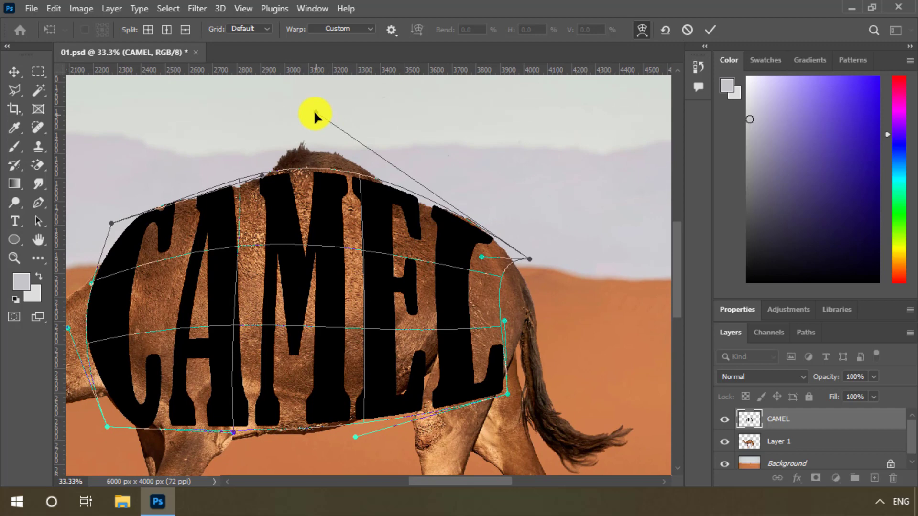
pyautogui.moveTo(314, 111); pyautogui.dragTo(281, 108)
pyautogui.moveTo(264, 176); pyautogui.dragTo(281, 177)
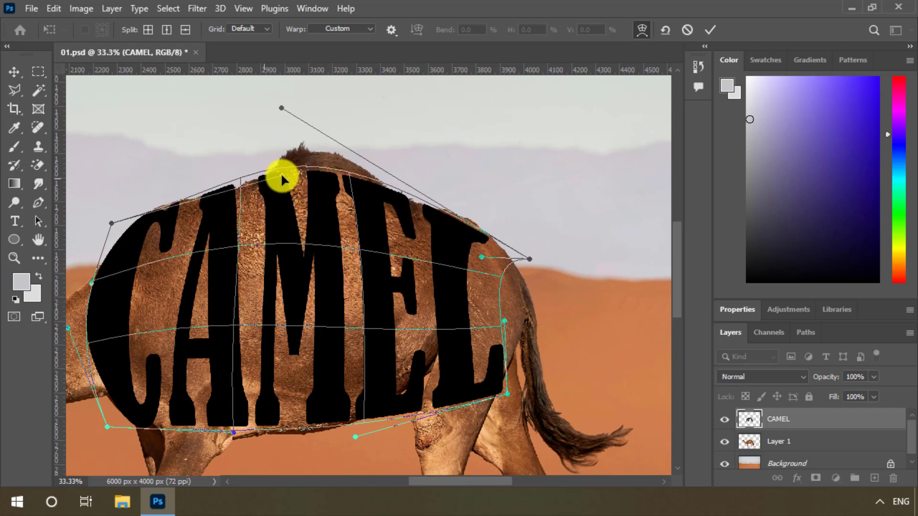
pyautogui.moveTo(300, 244); pyautogui.dragTo(320, 204)
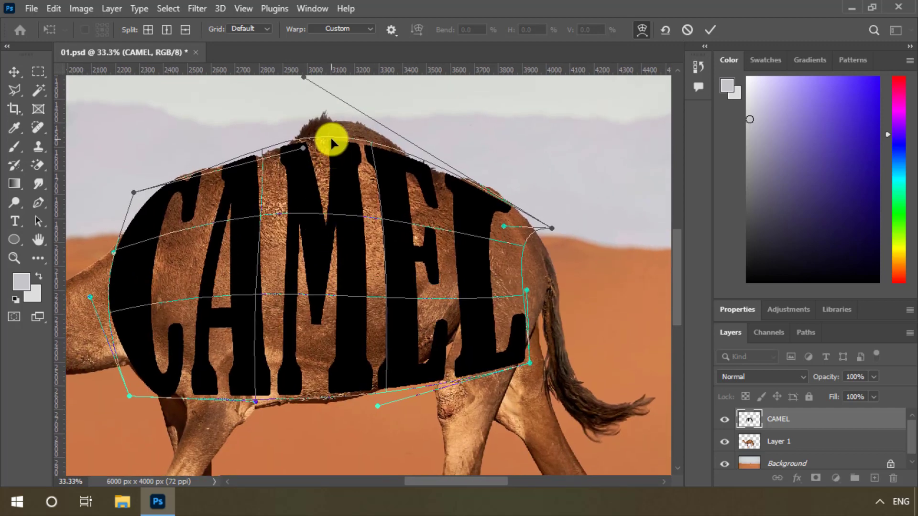
pyautogui.moveTo(330, 136); pyautogui.dragTo(311, 156)
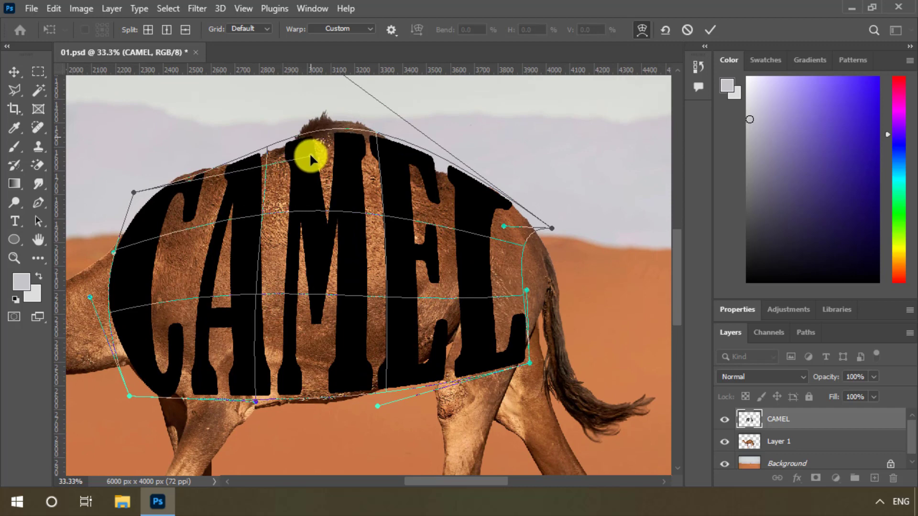
pyautogui.moveTo(220, 226); pyautogui.dragTo(268, 219)
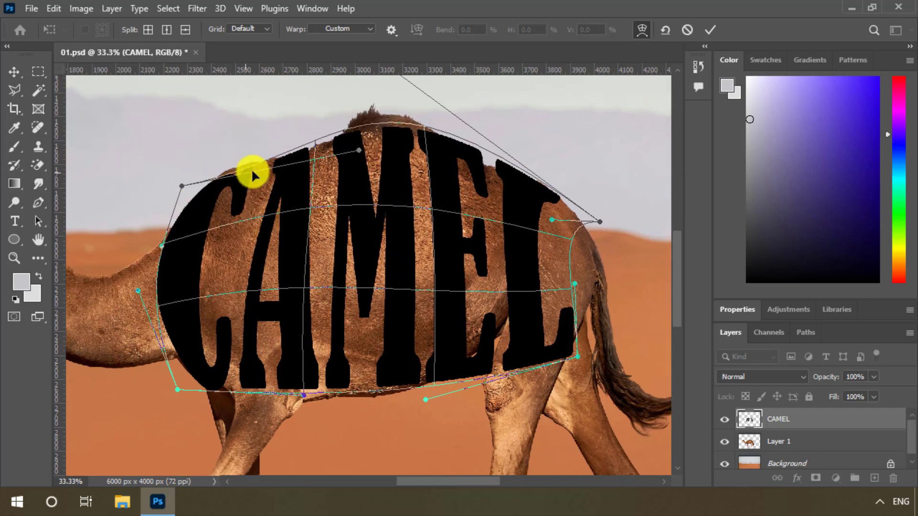
# - Split the warp grid at the hump and shift the upper edge points so M, E and L fit the hump and back
pyautogui.click(378, 133)
pyautogui.moveTo(381, 139); pyautogui.dragTo(379, 119)
pyautogui.moveTo(486, 159); pyautogui.dragTo(481, 180)
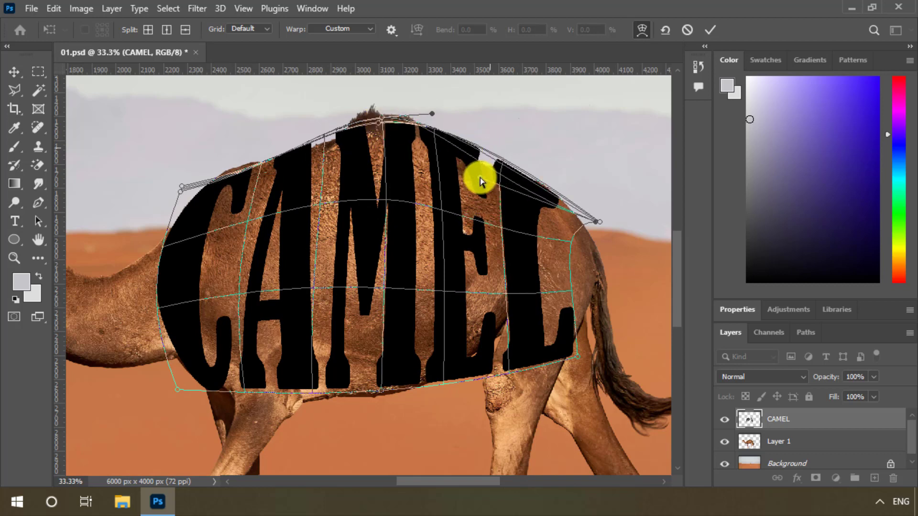
pyautogui.moveTo(477, 146); pyautogui.dragTo(477, 158)
pyautogui.moveTo(383, 128); pyautogui.dragTo(389, 117)
# - Pull the warped text's lower edge onto the belly line and above the hind leg, and apply the warp
pyautogui.moveTo(328, 362); pyautogui.dragTo(323, 307)
pyautogui.moveTo(378, 336); pyautogui.dragTo(377, 345)
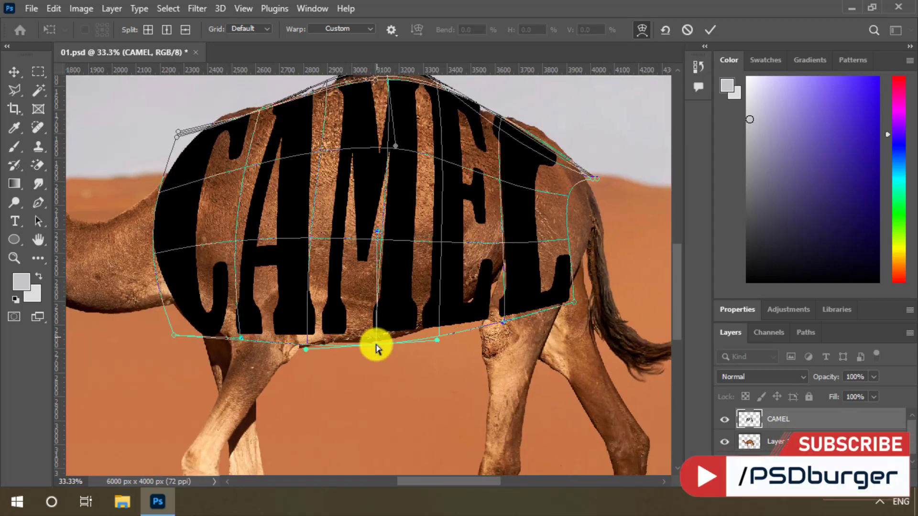
pyautogui.moveTo(574, 302); pyautogui.dragTo(574, 296)
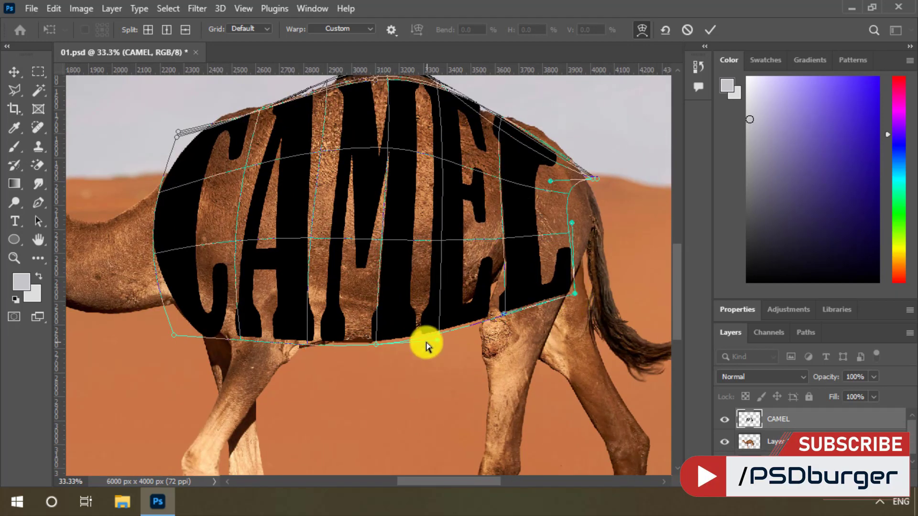
pyautogui.moveTo(437, 339)
pyautogui.mouseDown()
pyautogui.moveTo(445, 324)
pyautogui.moveTo(436, 318)
pyautogui.moveTo(439, 328)
pyautogui.mouseUp()
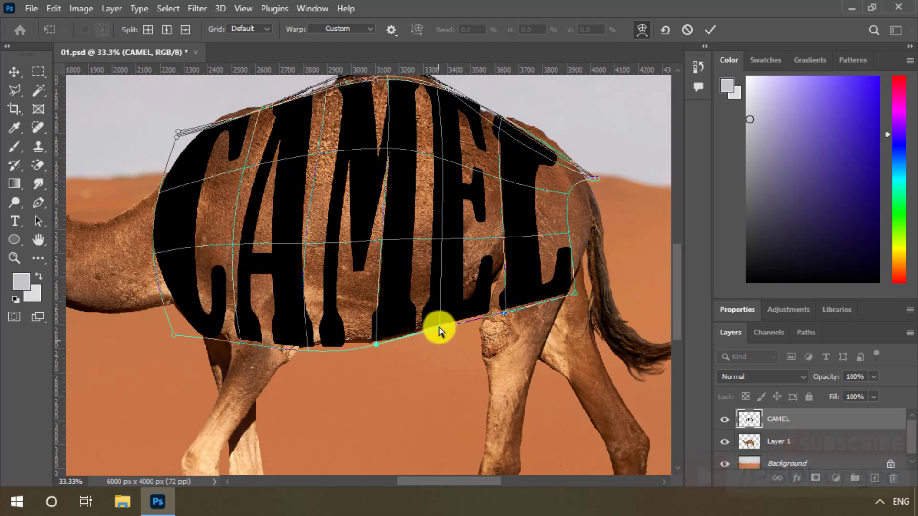
pyautogui.moveTo(377, 346)
pyautogui.mouseDown()
pyautogui.moveTo(375, 338)
pyautogui.moveTo(380, 344)
pyautogui.mouseUp()
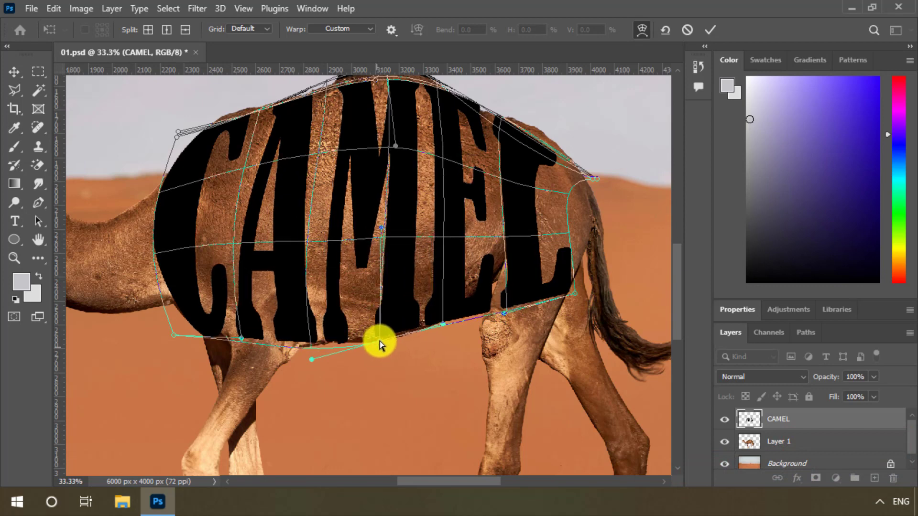
pyautogui.moveTo(503, 314); pyautogui.dragTo(483, 276)
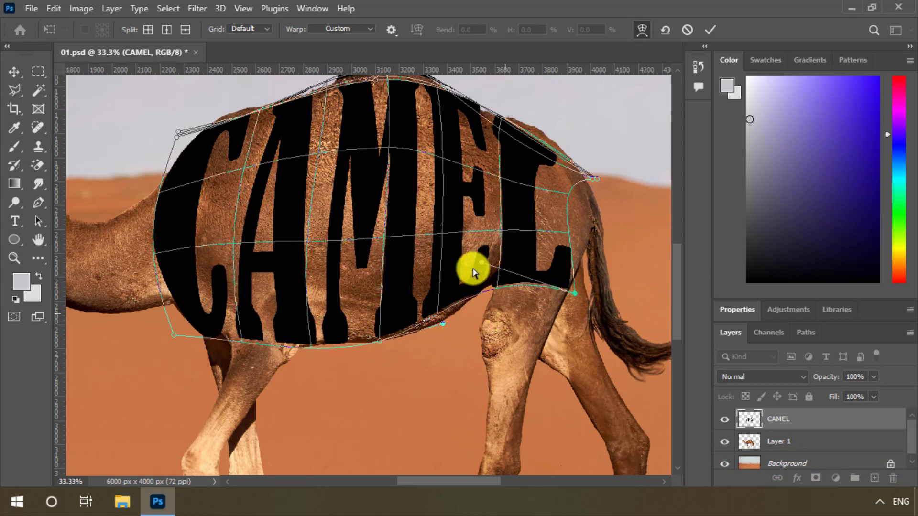
pyautogui.moveTo(443, 324); pyautogui.dragTo(443, 331)
pyautogui.moveTo(445, 188); pyautogui.dragTo(413, 234)
pyautogui.click(147, 176)
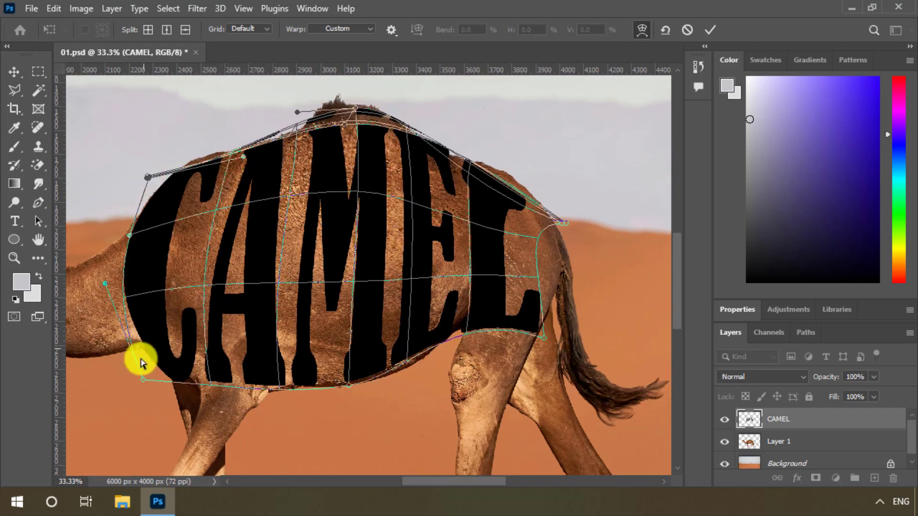
pyautogui.press('Return')
# - Load the CAMEL layer's outline as a selection, add it as a layer mask on Layer 1, and hide the CAMEL layer
pyautogui.moveTo(383, 283); pyautogui.dragTo(387, 237)
pyautogui.hotkey('ctrl', '+')
pyautogui.hotkey('ctrl', '-')
pyautogui.hotkey('ctrl', '-')
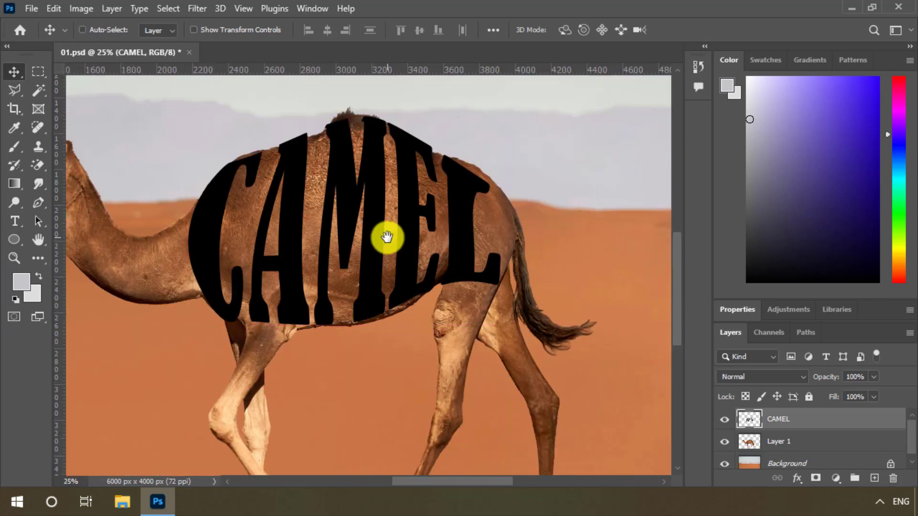
pyautogui.keyDown('ctrl'); pyautogui.click(749, 421); pyautogui.keyUp('ctrl')
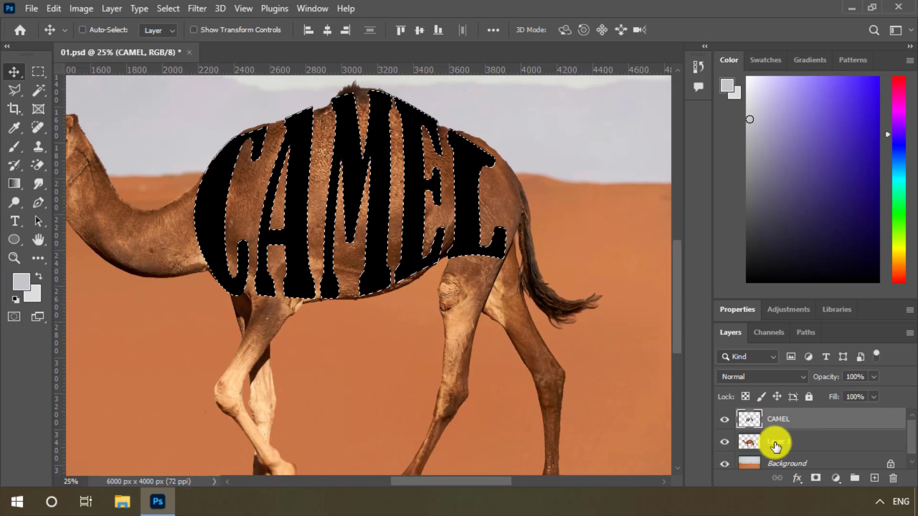
pyautogui.click(774, 441)
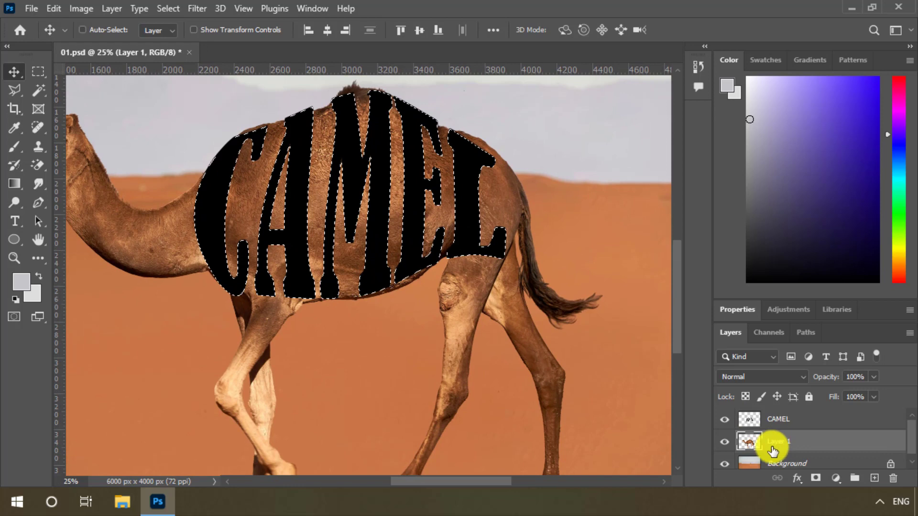
pyautogui.click(815, 478)
pyautogui.click(725, 419)
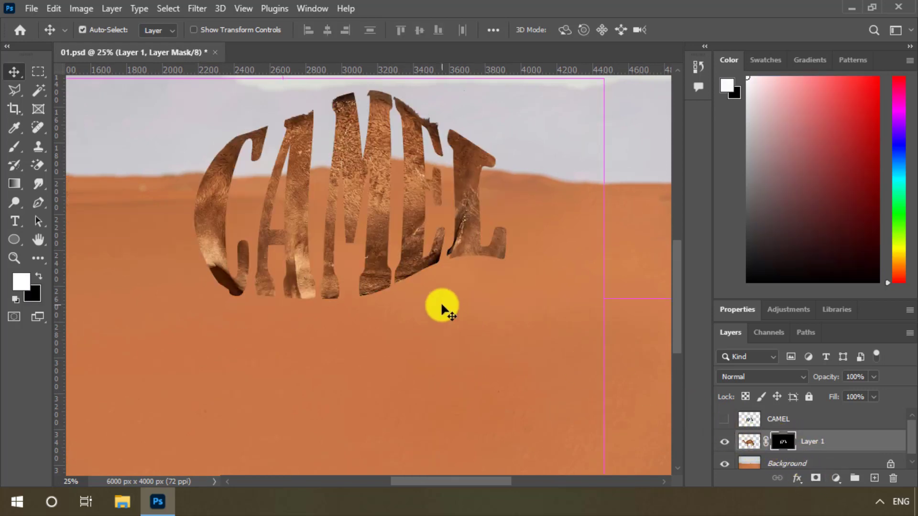
# - Paint on Layer 1's mask with a 187 px white Brush to reveal the camel's neck and head
pyautogui.hotkey('ctrl', '-')
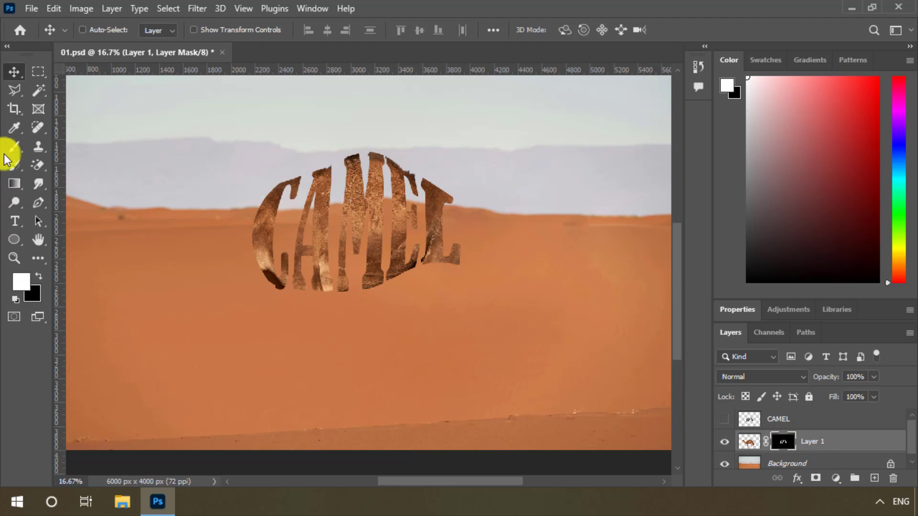
pyautogui.click(13, 147)
pyautogui.click(19, 283)
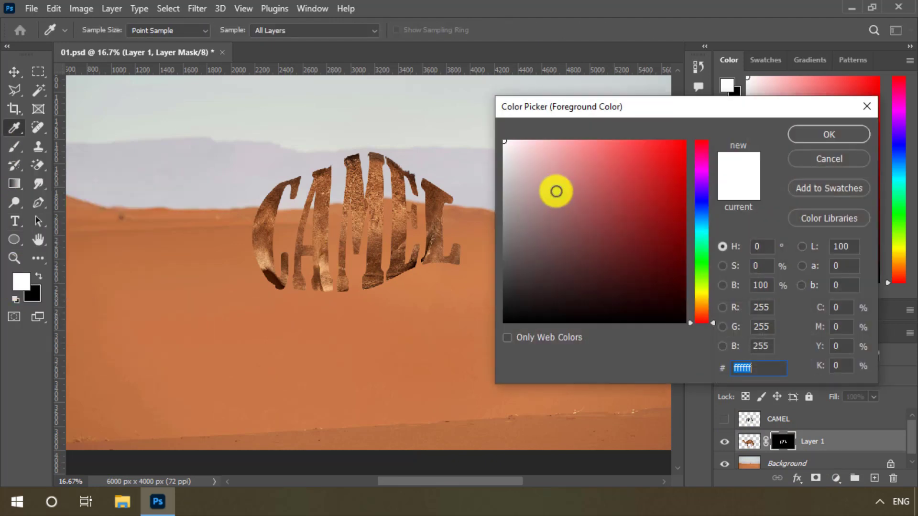
pyautogui.click(833, 150)
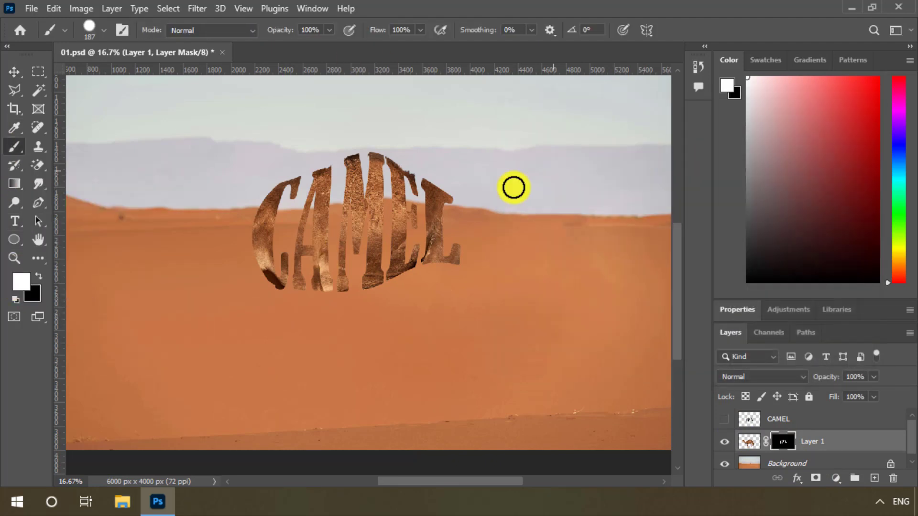
pyautogui.rightClick(269, 183)
pyautogui.click(416, 2)
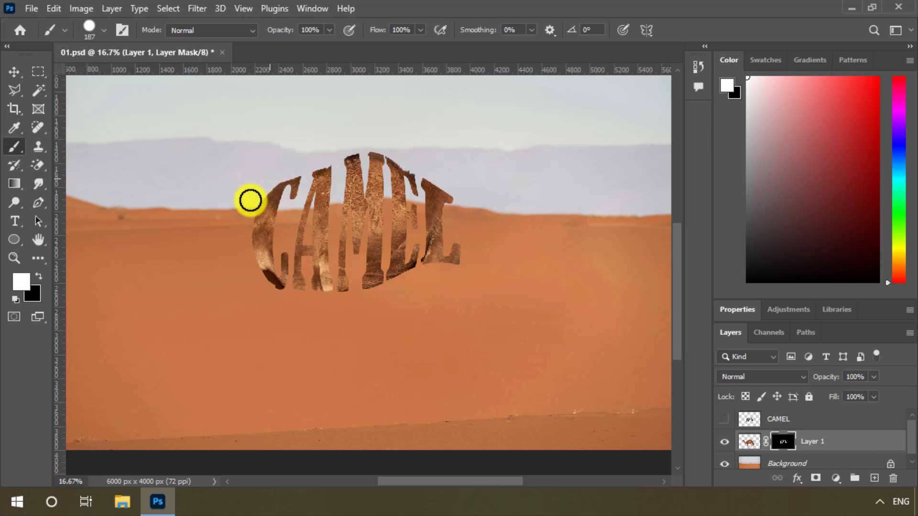
pyautogui.moveTo(250, 200)
pyautogui.mouseDown()
pyautogui.moveTo(226, 256)
pyautogui.moveTo(246, 220)
pyautogui.moveTo(252, 276)
pyautogui.moveTo(240, 255)
pyautogui.moveTo(213, 289)
pyautogui.moveTo(227, 195)
pyautogui.mouseUp()
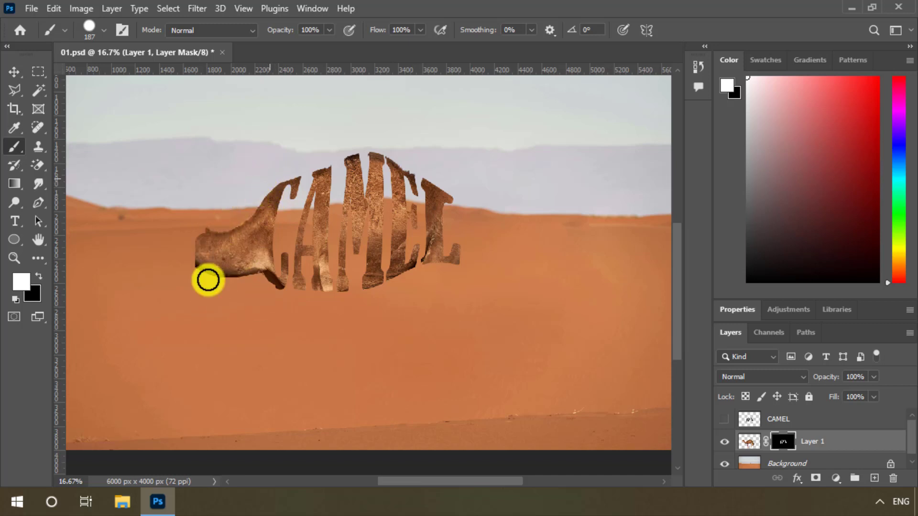
pyautogui.moveTo(208, 281)
pyautogui.mouseDown()
pyautogui.moveTo(167, 162)
pyautogui.moveTo(161, 237)
pyautogui.moveTo(138, 155)
pyautogui.moveTo(137, 213)
pyautogui.moveTo(101, 220)
pyautogui.mouseUp()
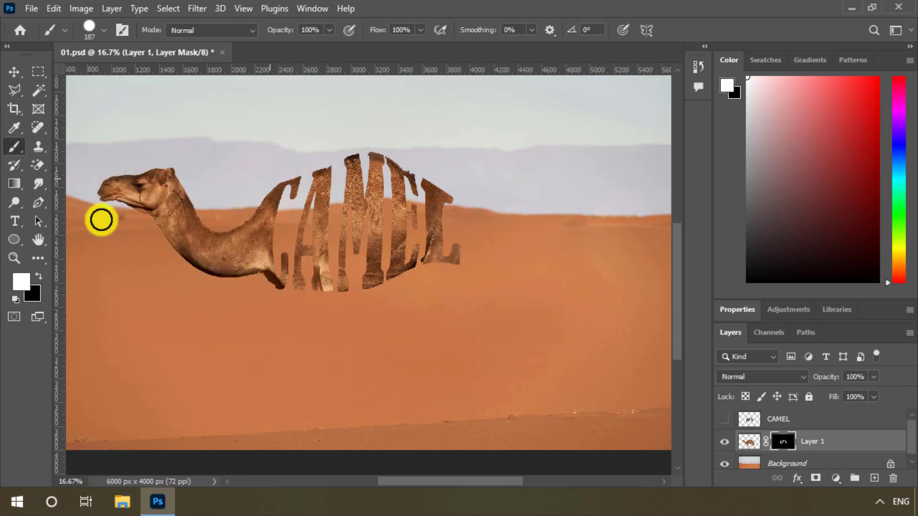
# - Paint white on the mask to reveal the camel's legs, tail and hind thigh, joining the hind leg to the letter L
pyautogui.moveTo(292, 311)
pyautogui.mouseDown()
pyautogui.moveTo(418, 312)
pyautogui.moveTo(127, 313)
pyautogui.moveTo(208, 365)
pyautogui.moveTo(381, 358)
pyautogui.moveTo(472, 320)
pyautogui.moveTo(231, 385)
pyautogui.moveTo(490, 382)
pyautogui.moveTo(238, 441)
pyautogui.moveTo(530, 347)
pyautogui.moveTo(386, 387)
pyautogui.moveTo(422, 432)
pyautogui.moveTo(523, 427)
pyautogui.moveTo(315, 438)
pyautogui.moveTo(540, 437)
pyautogui.moveTo(375, 417)
pyautogui.moveTo(277, 437)
pyautogui.moveTo(454, 387)
pyautogui.moveTo(496, 301)
pyautogui.moveTo(497, 328)
pyautogui.mouseUp()
pyautogui.moveTo(489, 292)
pyautogui.mouseDown()
pyautogui.moveTo(433, 296)
pyautogui.moveTo(454, 292)
pyautogui.moveTo(438, 279)
pyautogui.moveTo(417, 313)
pyautogui.mouseUp()
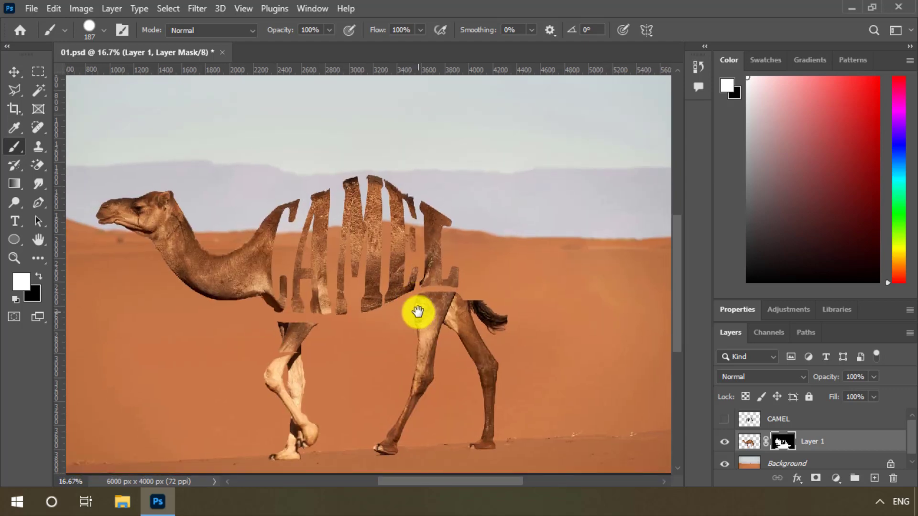
pyautogui.hotkey('ctrl', '+')
pyautogui.hotkey('ctrl', '+')
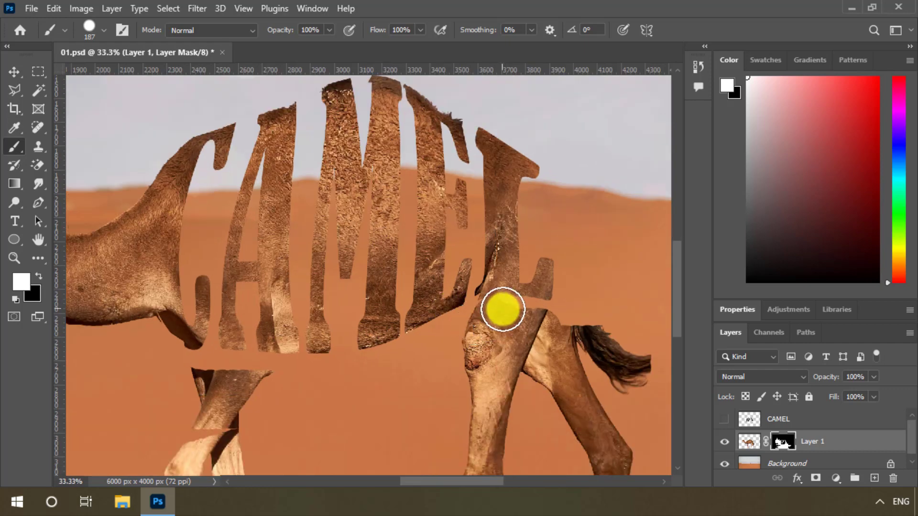
pyautogui.moveTo(502, 310)
pyautogui.mouseDown()
pyautogui.moveTo(549, 333)
pyautogui.moveTo(535, 314)
pyautogui.moveTo(560, 322)
pyautogui.moveTo(627, 356)
pyautogui.moveTo(596, 317)
pyautogui.moveTo(608, 222)
pyautogui.moveTo(580, 330)
pyautogui.moveTo(592, 259)
pyautogui.moveTo(581, 293)
pyautogui.moveTo(582, 230)
pyautogui.moveTo(593, 216)
pyautogui.moveTo(584, 165)
pyautogui.mouseUp()
pyautogui.press('space')
pyautogui.moveTo(537, 311)
pyautogui.mouseDown()
pyautogui.moveTo(540, 257)
pyautogui.moveTo(579, 279)
pyautogui.mouseUp()
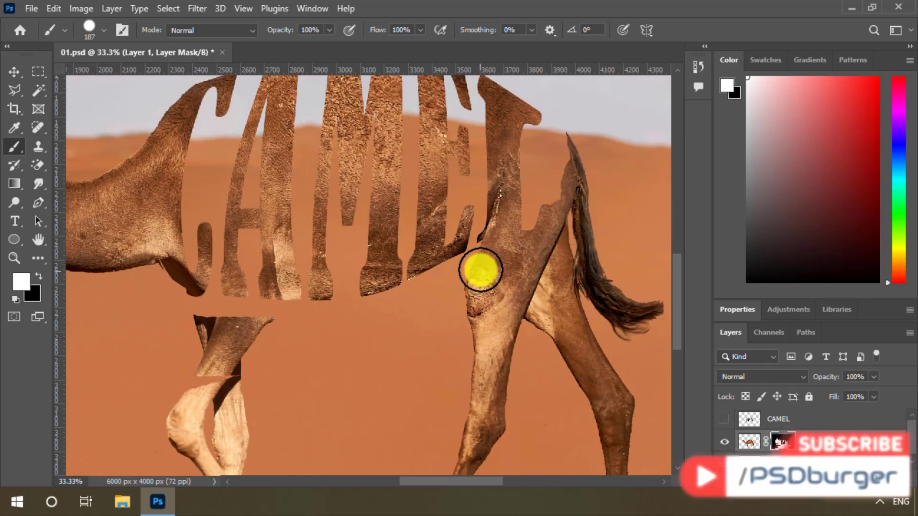
# - Paint white on the mask along the belly, upper front leg and front of the back to join the letters with a thin outline
pyautogui.moveTo(480, 270)
pyautogui.mouseDown()
pyautogui.moveTo(400, 320)
pyautogui.moveTo(452, 278)
pyautogui.moveTo(420, 302)
pyautogui.moveTo(429, 294)
pyautogui.moveTo(328, 330)
pyautogui.moveTo(399, 307)
pyautogui.moveTo(268, 332)
pyautogui.moveTo(410, 319)
pyautogui.moveTo(235, 327)
pyautogui.moveTo(188, 318)
pyautogui.moveTo(325, 323)
pyautogui.moveTo(319, 315)
pyautogui.moveTo(273, 324)
pyautogui.moveTo(349, 327)
pyautogui.moveTo(342, 315)
pyautogui.moveTo(288, 326)
pyautogui.moveTo(177, 317)
pyautogui.mouseUp()
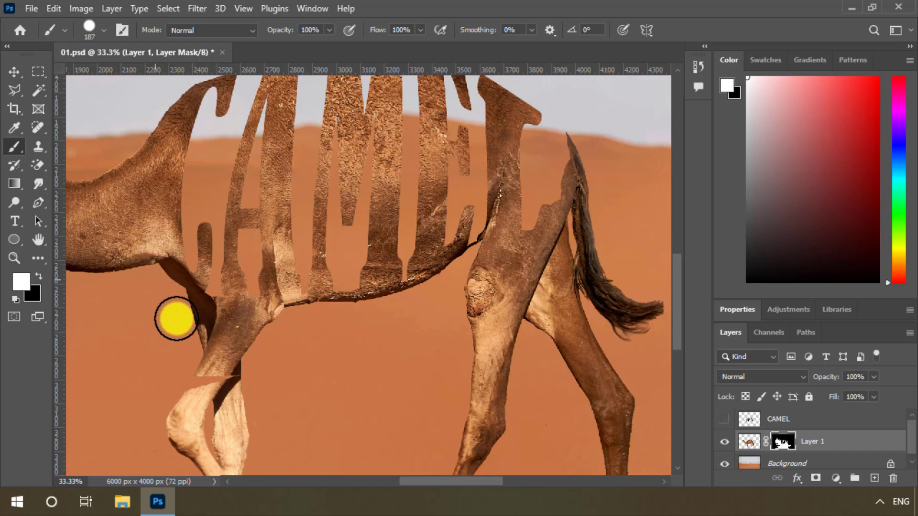
pyautogui.moveTo(175, 317)
pyautogui.mouseDown()
pyautogui.moveTo(322, 329)
pyautogui.moveTo(290, 407)
pyautogui.moveTo(253, 434)
pyautogui.moveTo(258, 323)
pyautogui.moveTo(247, 418)
pyautogui.mouseUp()
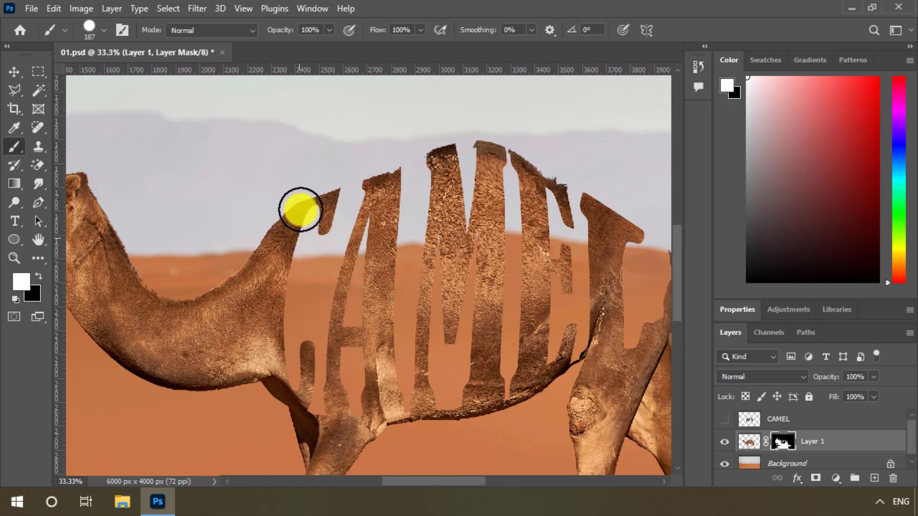
pyautogui.moveTo(300, 209); pyautogui.dragTo(297, 157)
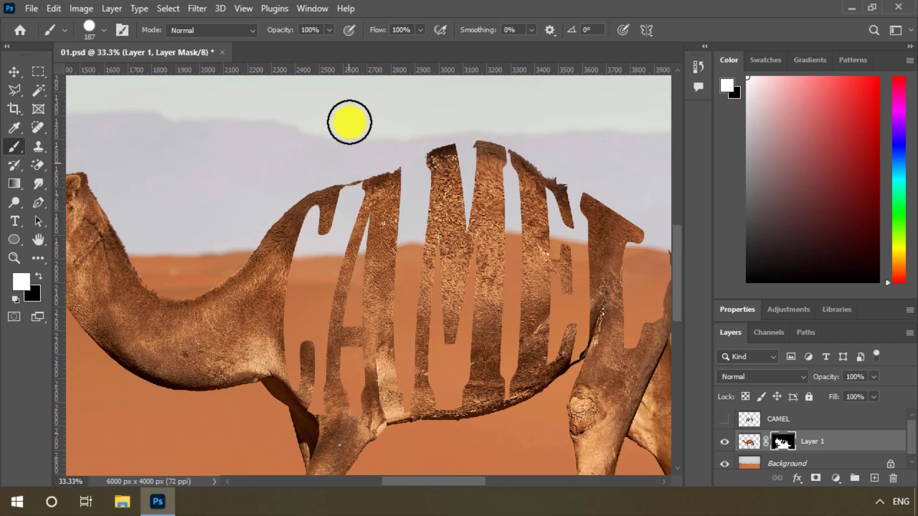
pyautogui.moveTo(374, 161); pyautogui.dragTo(403, 159)
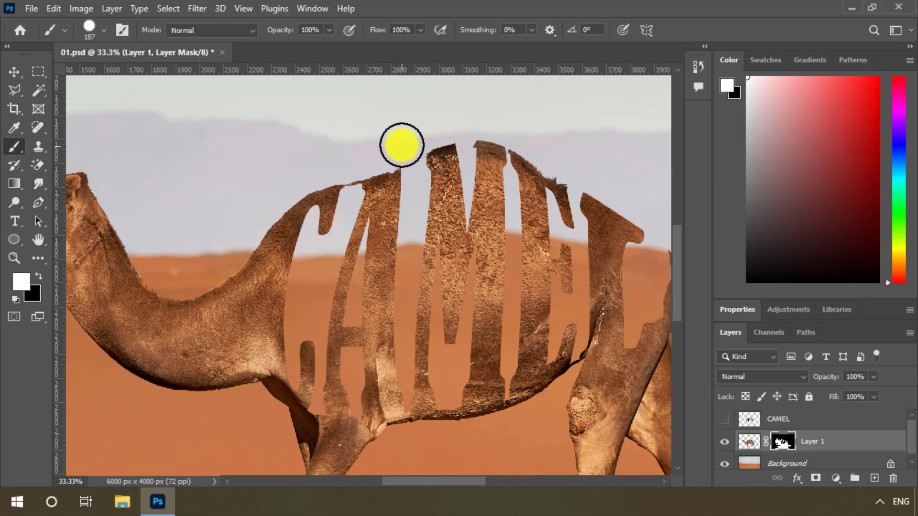